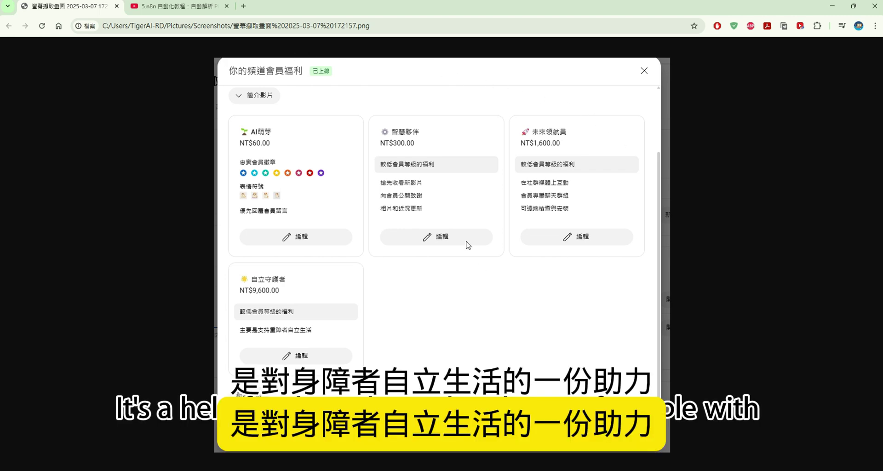
Step: Inspect the code in the Normalize Data node and the prompt settings in the AI Analysis node of the workflow
{"action": "left_click", "coordinate": [198, 7]}
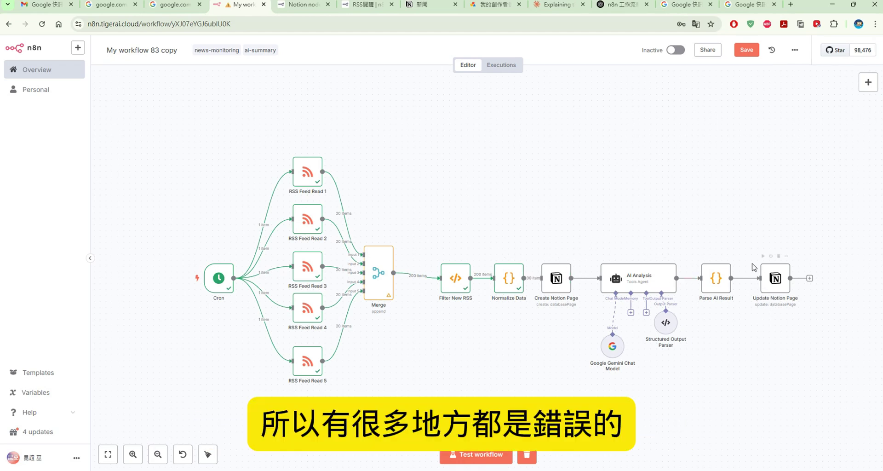
{"action": "double_click", "coordinate": [509, 282]}
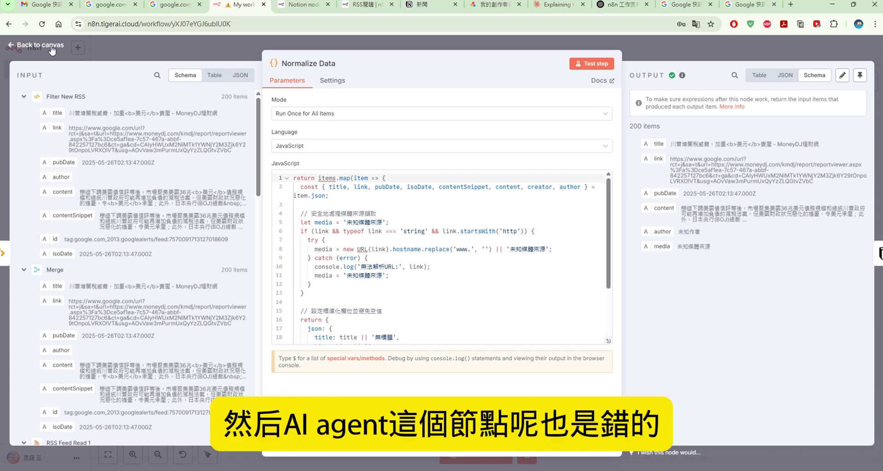
{"action": "left_click", "coordinate": [40, 44]}
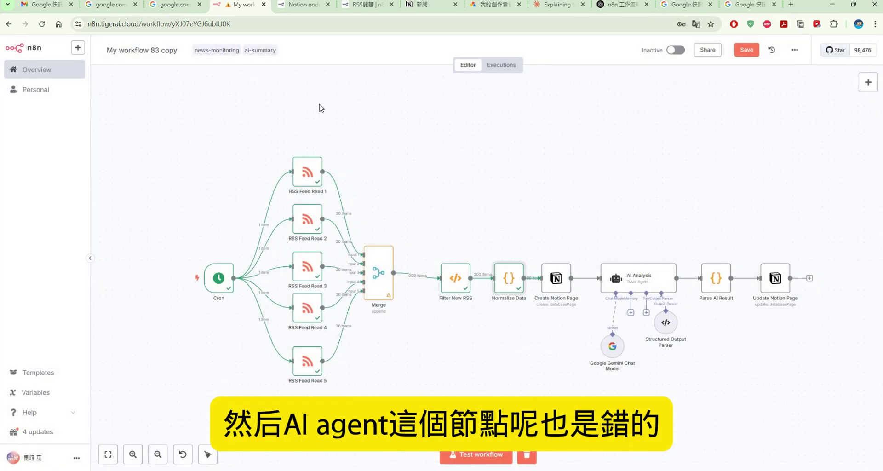
{"action": "double_click", "coordinate": [626, 276]}
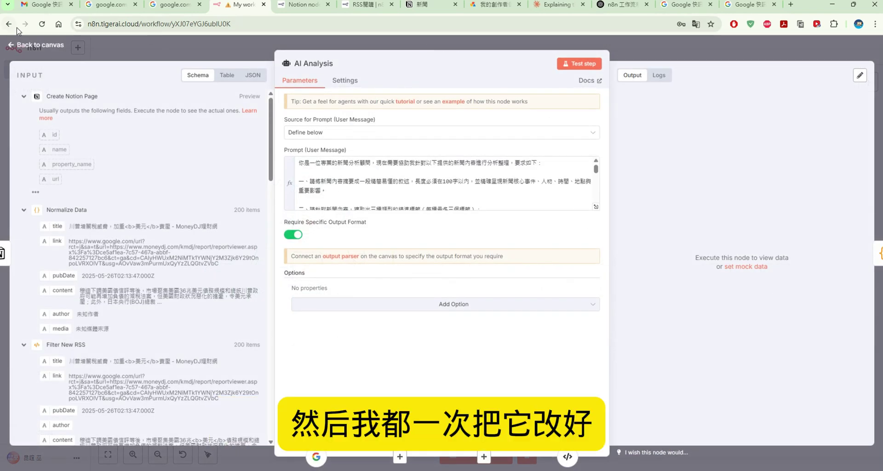
{"action": "left_click", "coordinate": [24, 46]}
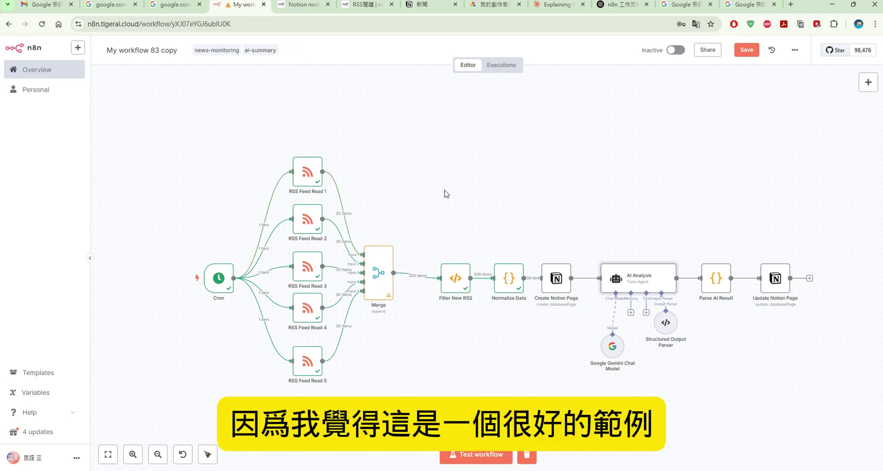
Step: Review the Cron trigger's mode, value and unit options, and open the RSS Feed Read 1 node
{"action": "double_click", "coordinate": [226, 282]}
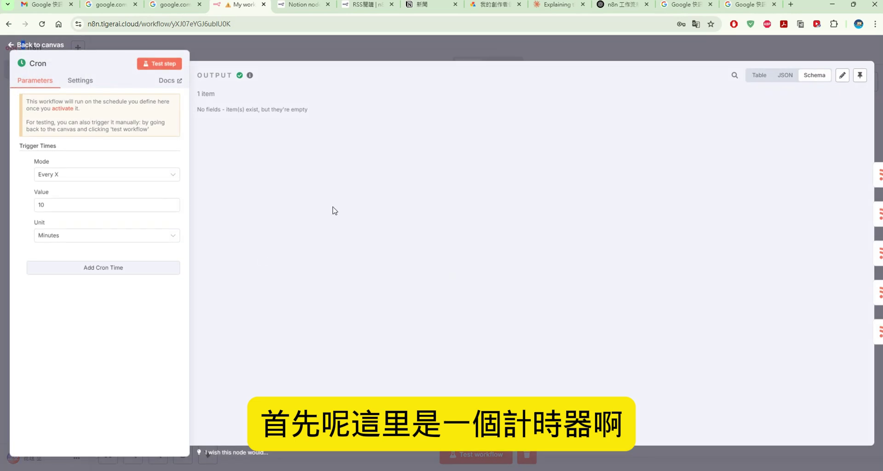
{"action": "left_click", "coordinate": [142, 174]}
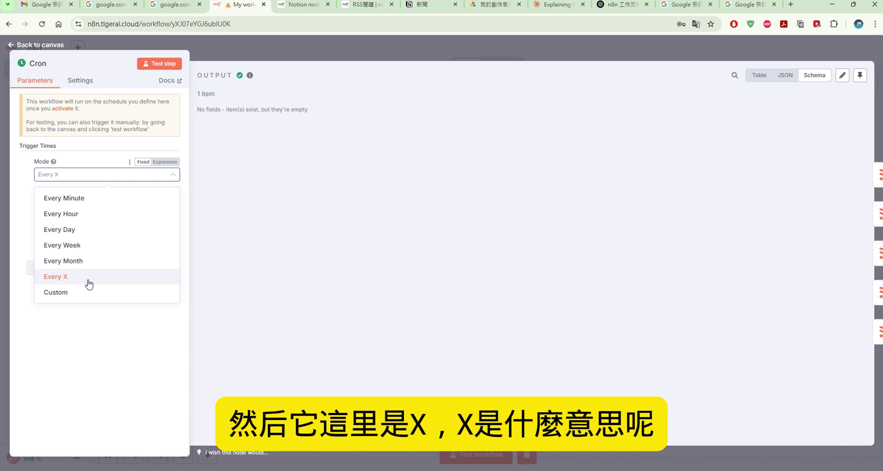
{"action": "left_click", "coordinate": [112, 161]}
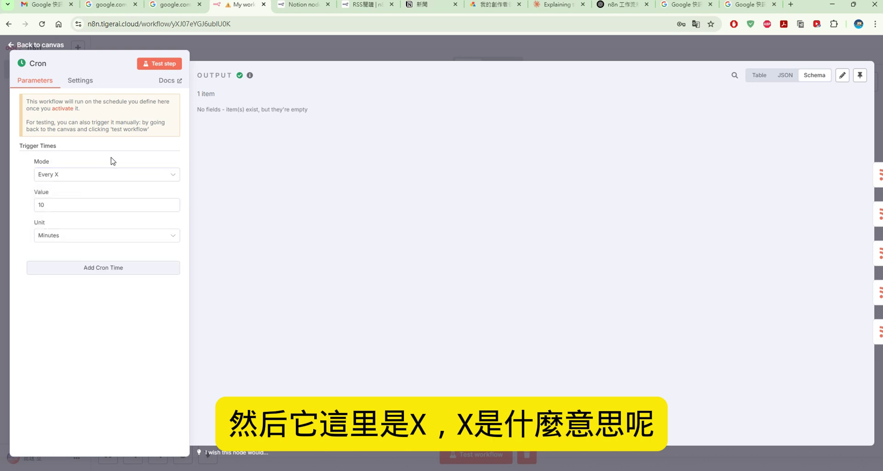
{"action": "left_click", "coordinate": [92, 211]}
{"action": "left_click", "coordinate": [89, 237]}
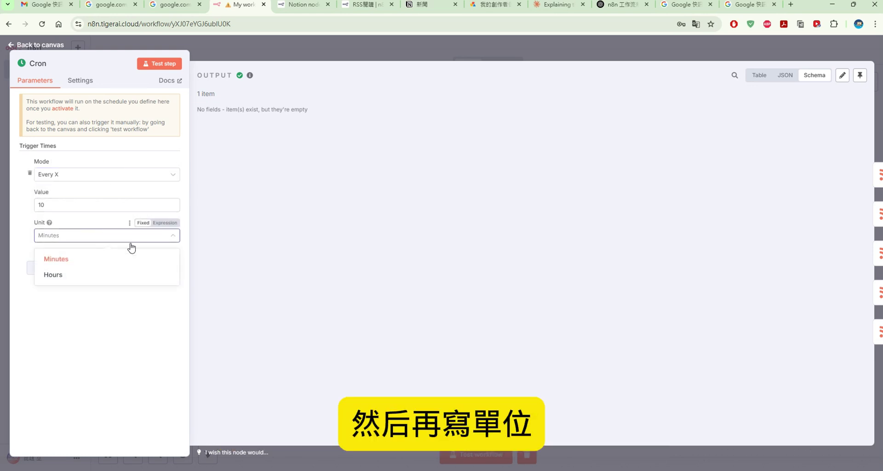
{"action": "left_click", "coordinate": [91, 205]}
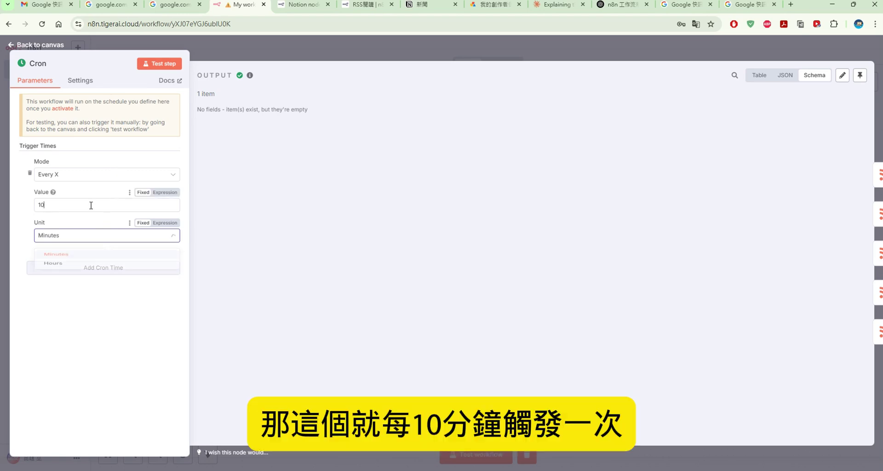
{"action": "left_click", "coordinate": [51, 45]}
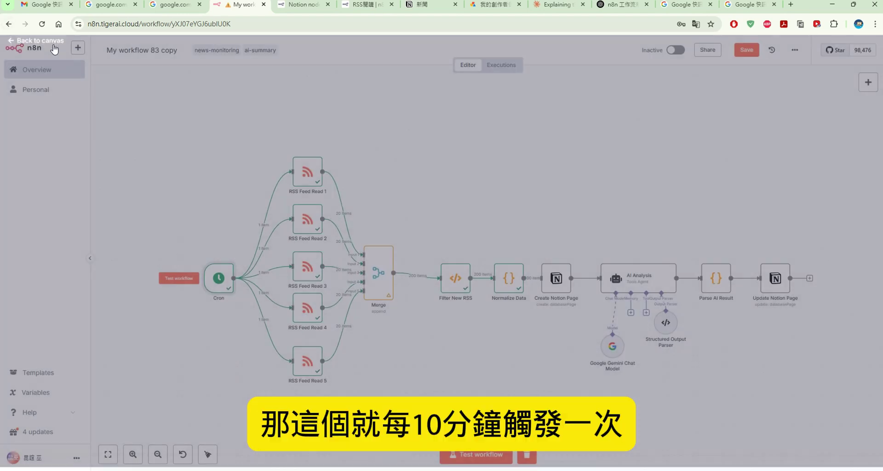
{"action": "double_click", "coordinate": [307, 173]}
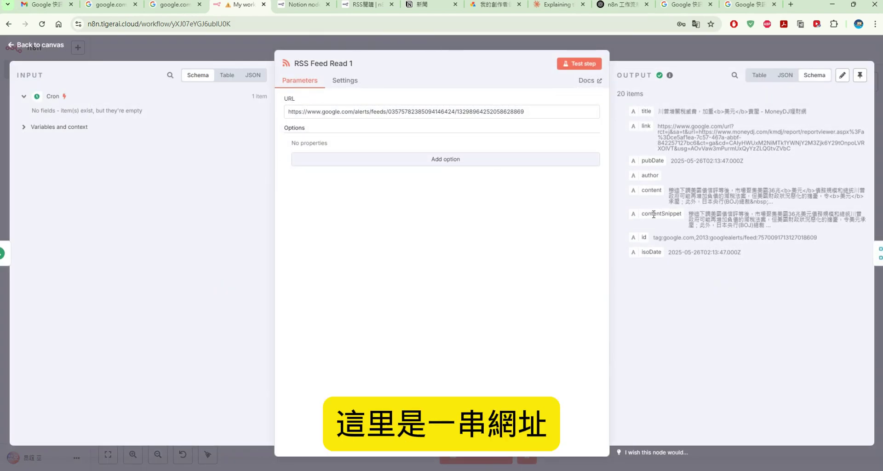
Step: In Google Alerts, create an alert for 川普 with the frequency set to 即時傳送 and the source set to 新聞
{"action": "left_click", "coordinate": [732, 6]}
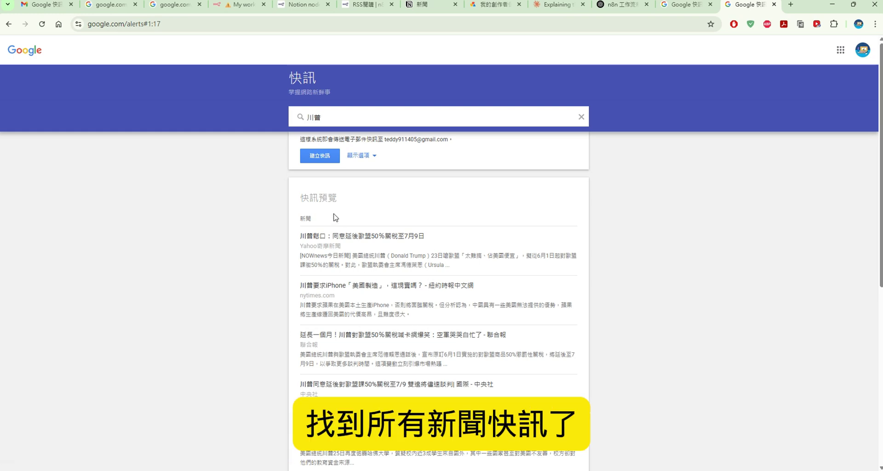
{"action": "left_click", "coordinate": [358, 155]}
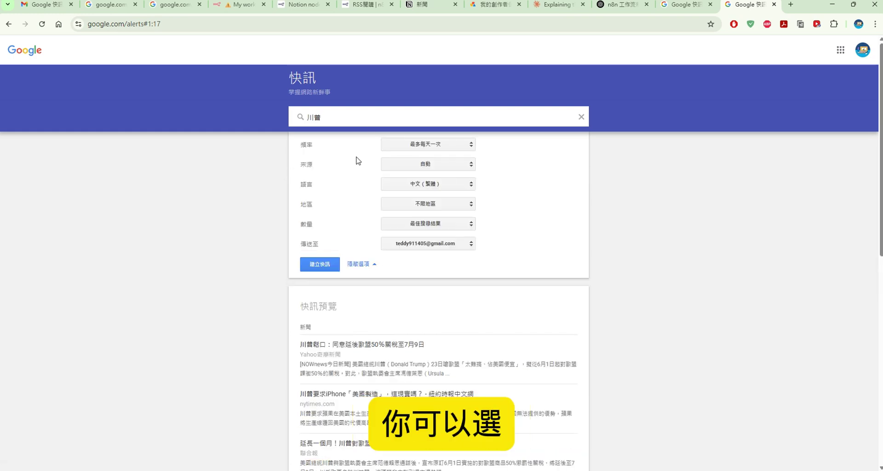
{"action": "left_click", "coordinate": [405, 146]}
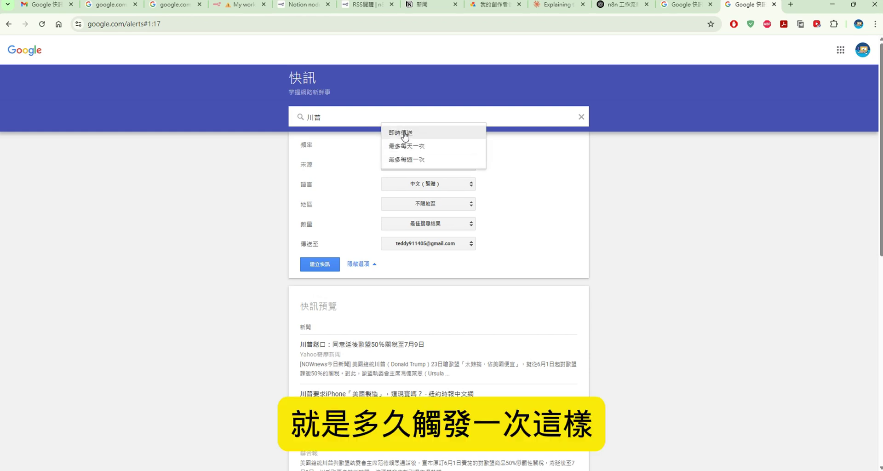
{"action": "left_click", "coordinate": [405, 132]}
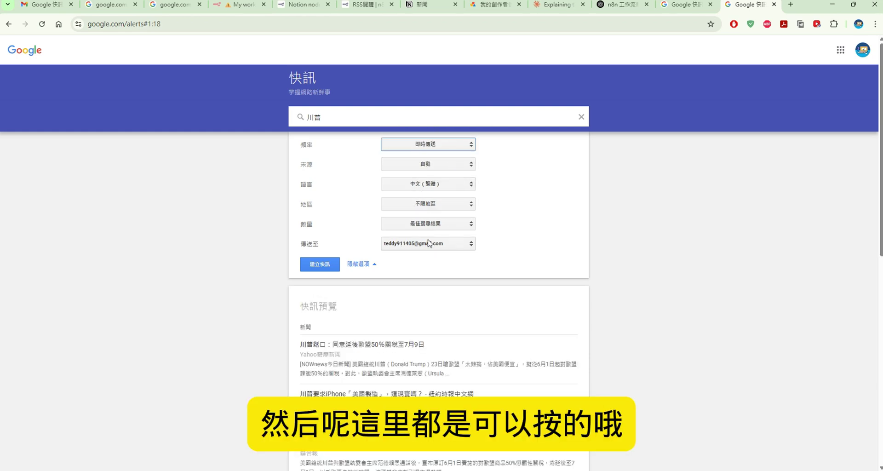
{"action": "left_click", "coordinate": [424, 169]}
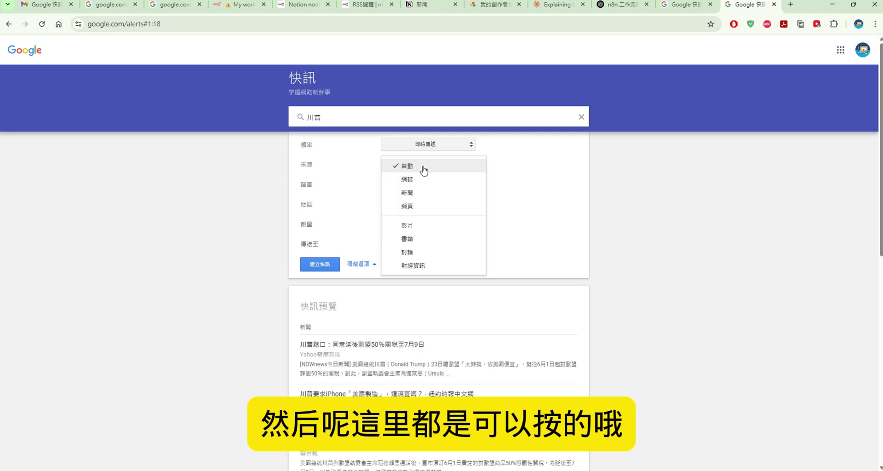
{"action": "left_click", "coordinate": [425, 193]}
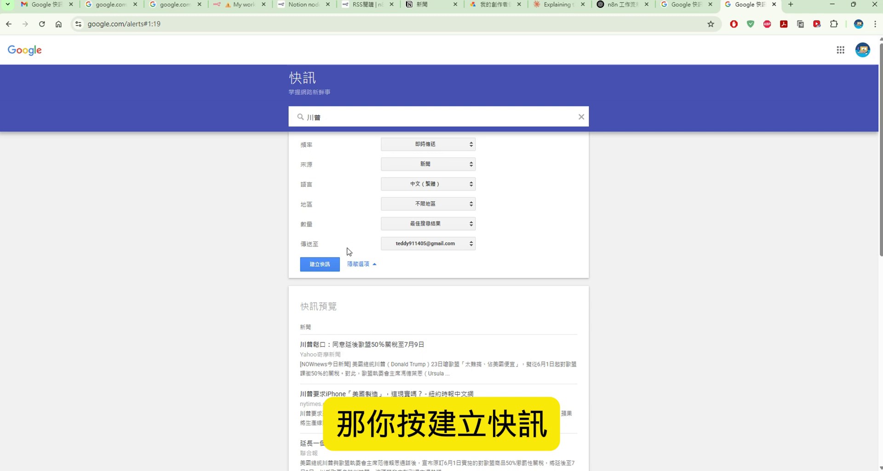
{"action": "left_click", "coordinate": [320, 264]}
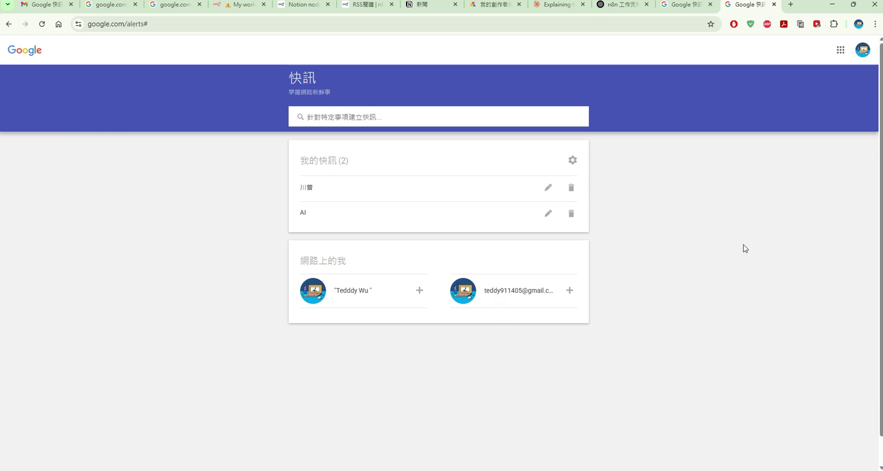
Step: Clear the 人工智慧 query in the other Google Alerts account to view its list of alerts
{"action": "left_click", "coordinate": [698, 11]}
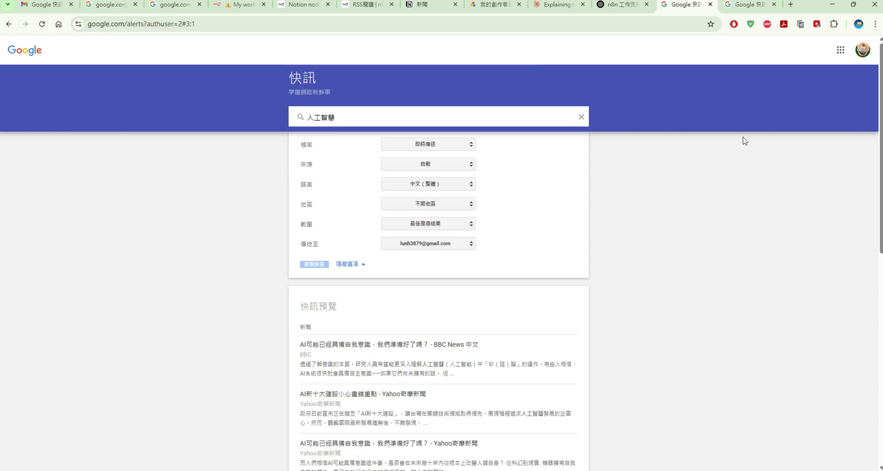
{"action": "left_click", "coordinate": [581, 118]}
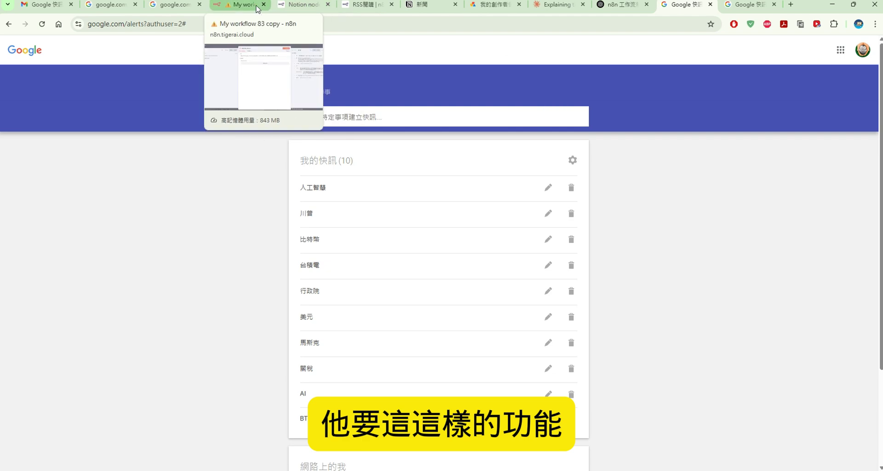
Step: In Gmail, open the 台積電 alert message in the spam folder and follow its RSS subscription link
{"action": "left_click", "coordinate": [43, 6]}
{"action": "left_click", "coordinate": [129, 76]}
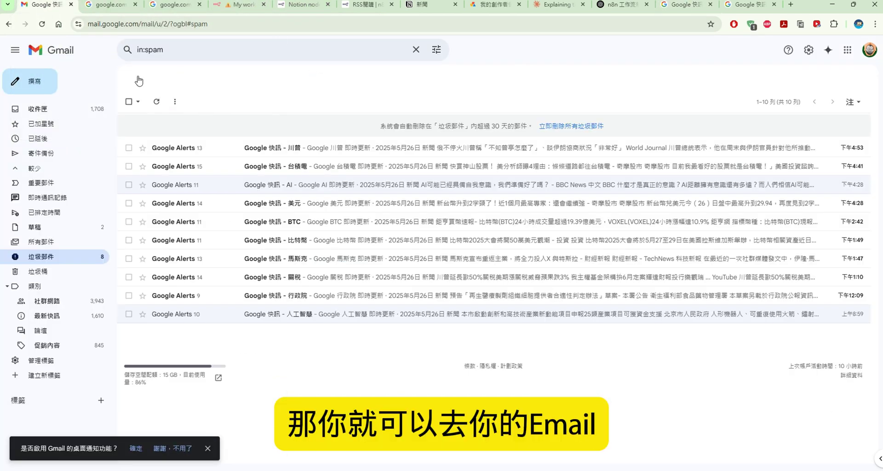
{"action": "left_click", "coordinate": [393, 166]}
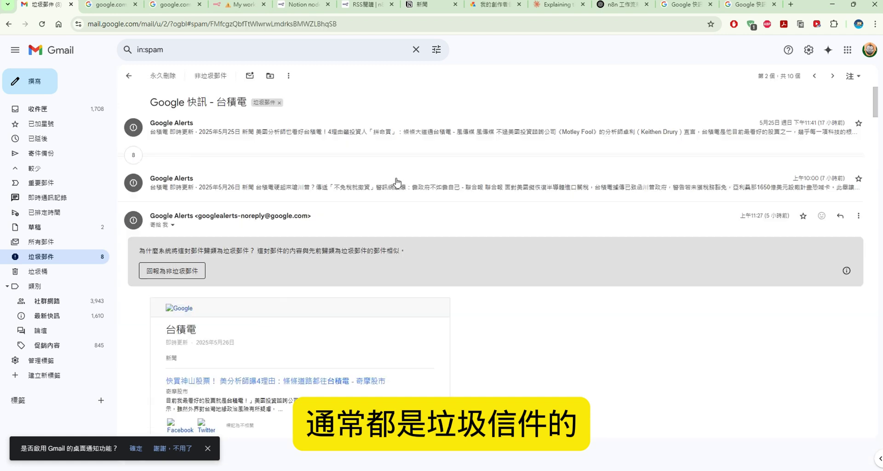
{"action": "scroll", "coordinate": [324, 239], "scroll_direction": "down", "scroll_amount": 8}
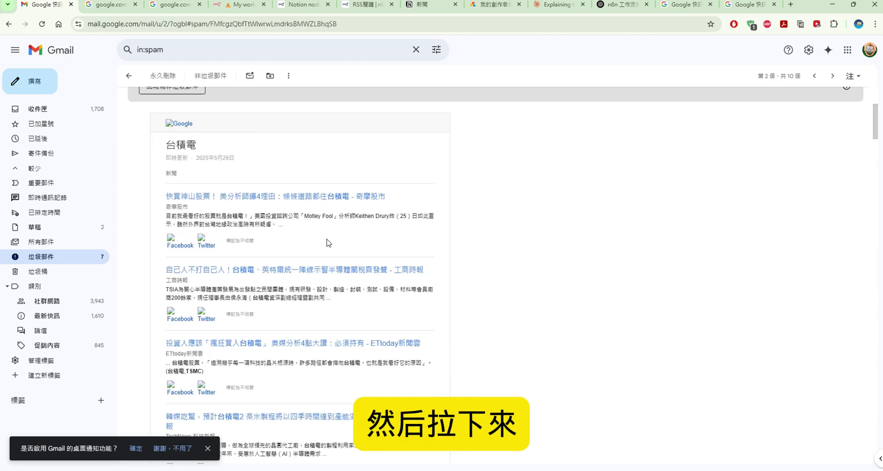
{"action": "scroll", "coordinate": [328, 242], "scroll_direction": "down", "scroll_amount": 6}
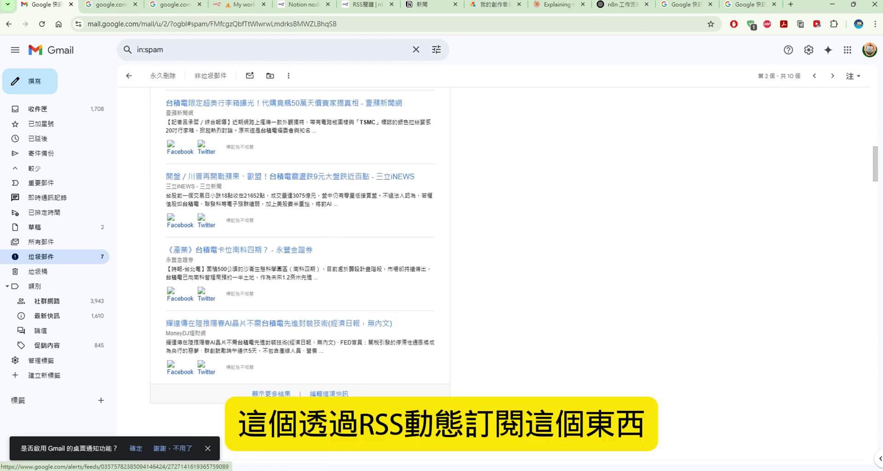
{"action": "left_click", "coordinate": [388, 416]}
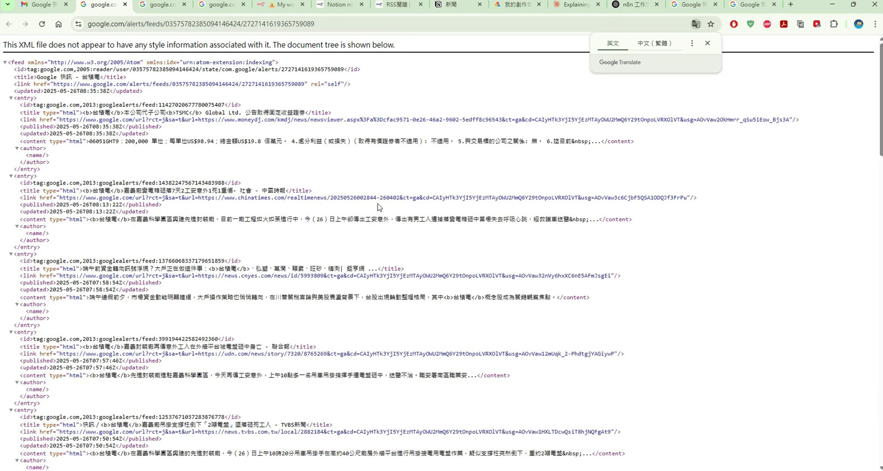
Step: Copy the full address of the opened 台積電 RSS feed
{"action": "left_click", "coordinate": [329, 28]}
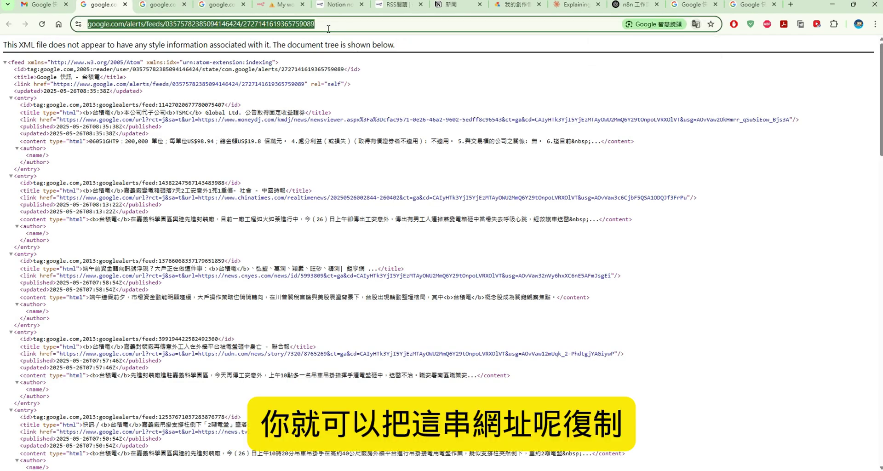
{"action": "right_click", "coordinate": [332, 27]}
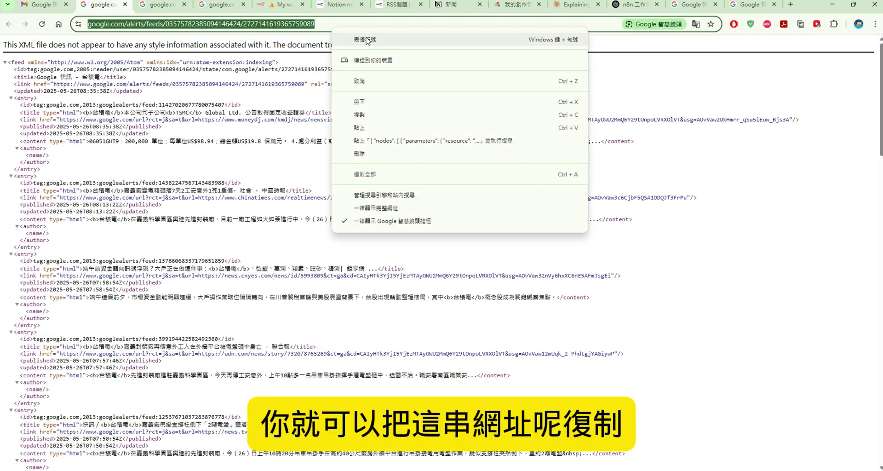
{"action": "left_click", "coordinate": [408, 116]}
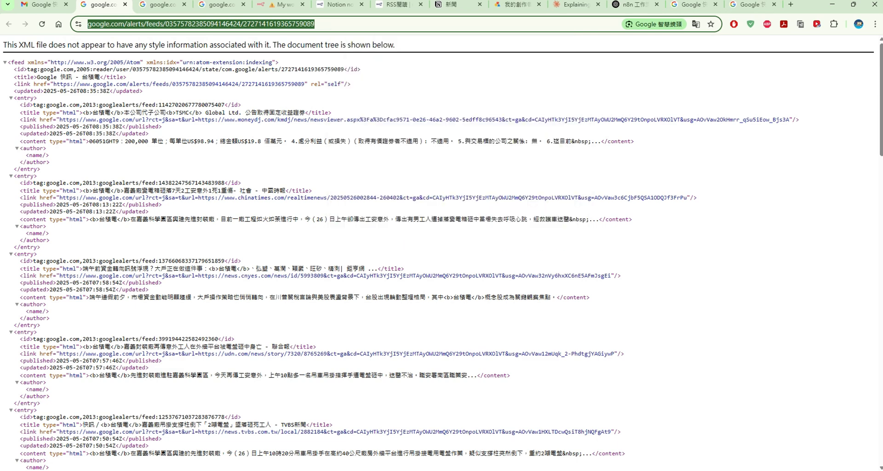
Step: Switch to the n8n workflow, select the whole feed URL in RSS Feed Read 1, and return to the canvas
{"action": "left_click", "coordinate": [280, 4]}
{"action": "triple_click", "coordinate": [398, 111]}
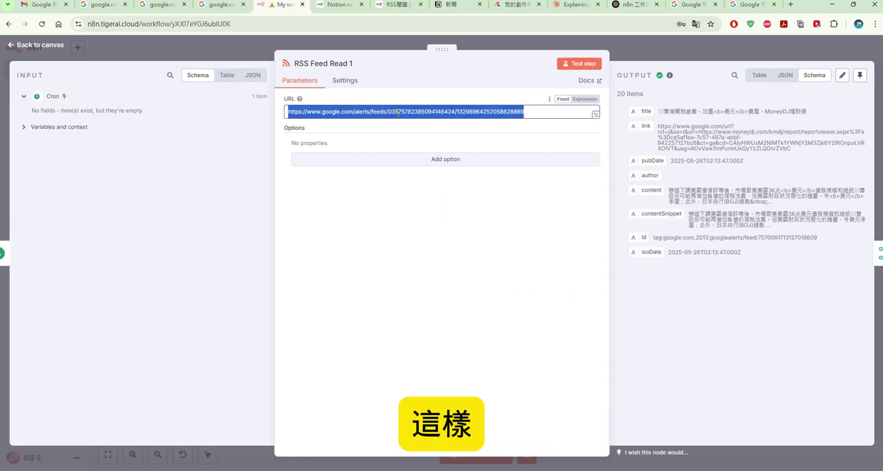
{"action": "left_click", "coordinate": [54, 46]}
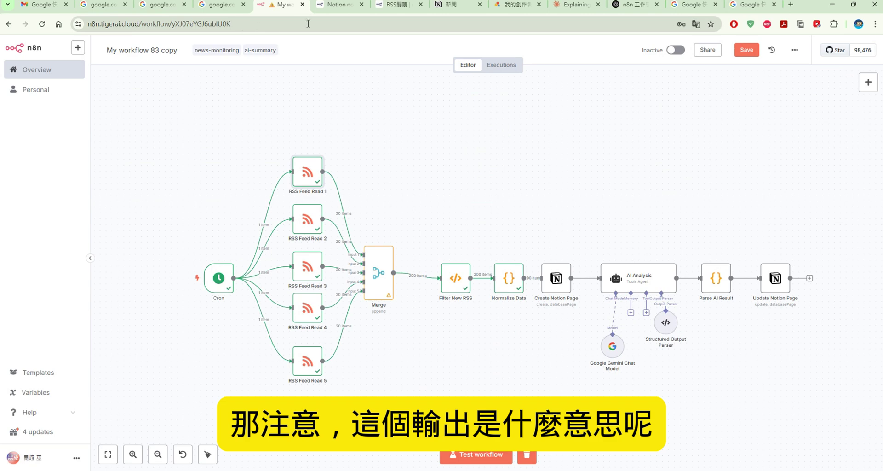
Step: Compare the output fields of RSS Feed Read 1 with the XML tags in the 台積電 feed
{"action": "double_click", "coordinate": [313, 172]}
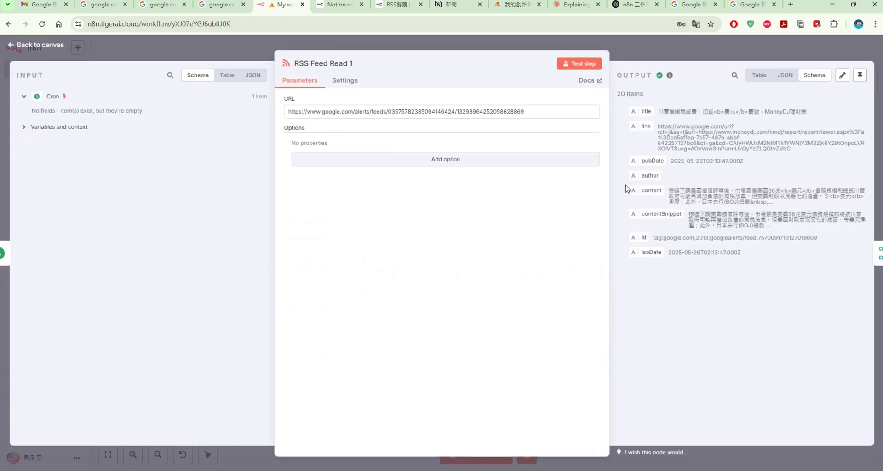
{"action": "left_click", "coordinate": [105, 6]}
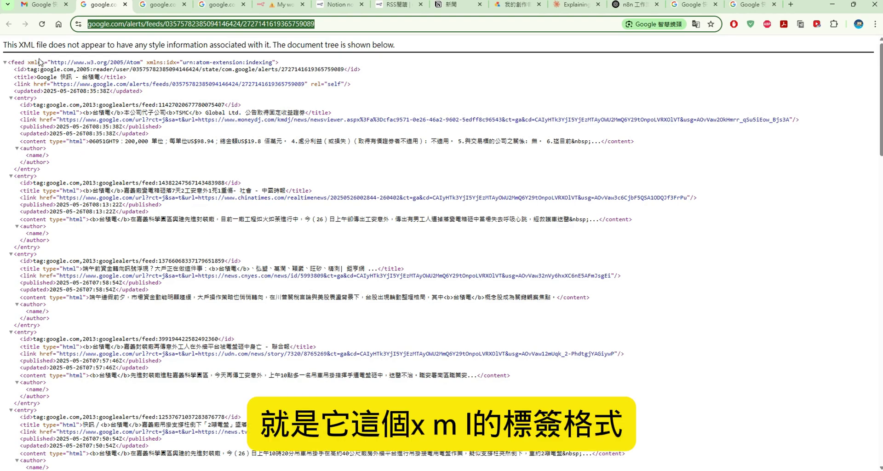
{"action": "scroll", "coordinate": [63, 98], "scroll_direction": "down", "scroll_amount": 3}
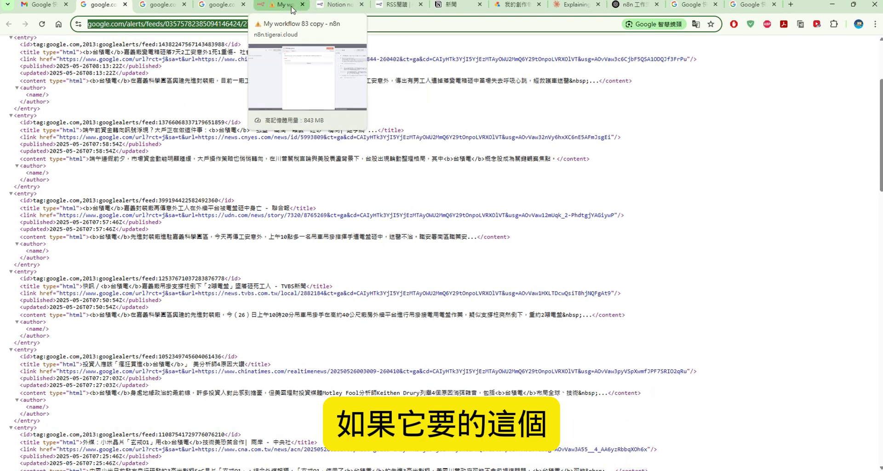
{"action": "left_click", "coordinate": [287, 14]}
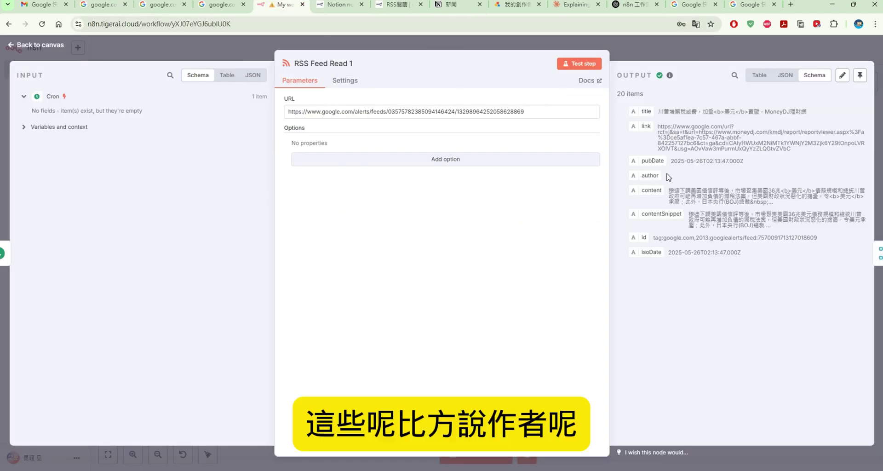
Step: Check the author field of RSS Feed Read 1 against the author tags in the 台積電 feed, and open the Create Notion Page node
{"action": "double_click", "coordinate": [643, 176]}
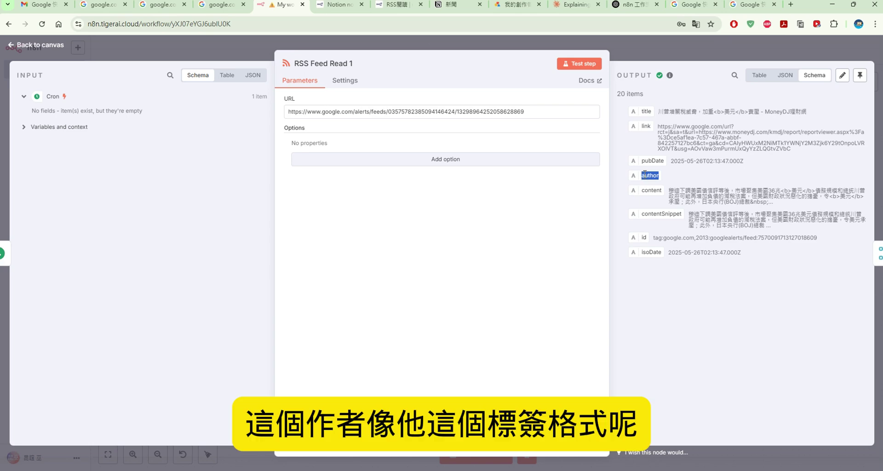
{"action": "left_click", "coordinate": [113, 12]}
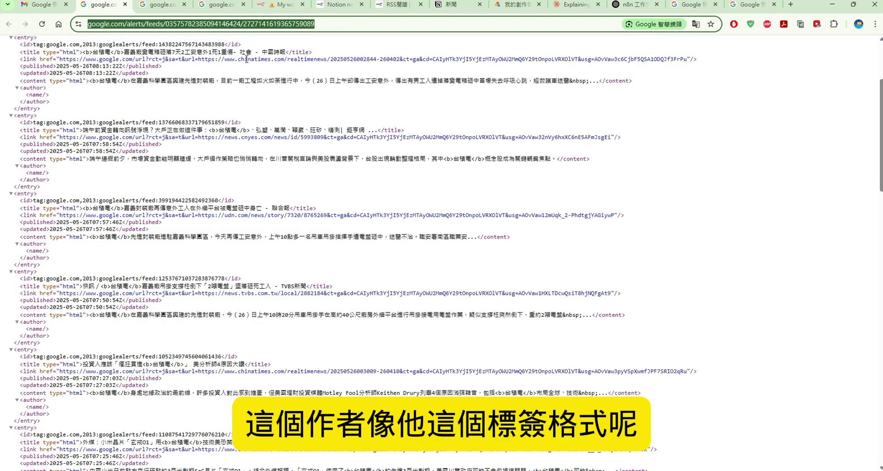
{"action": "left_click", "coordinate": [264, 12]}
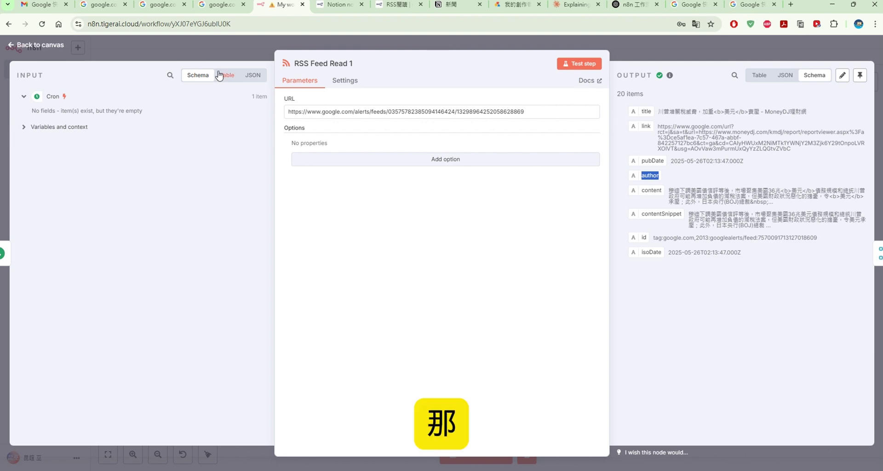
{"action": "left_click", "coordinate": [56, 45]}
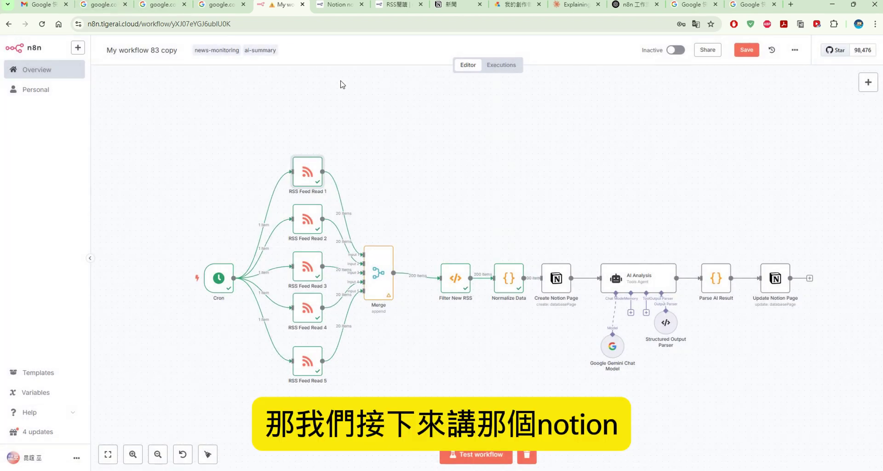
{"action": "double_click", "coordinate": [560, 285]}
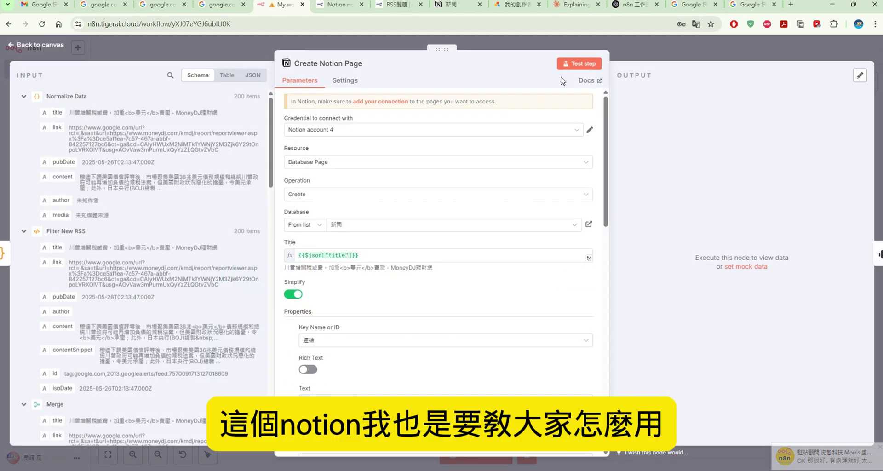
Step: Switch to Notion and delete the 作者 property from the 新聞 database
{"action": "left_click", "coordinate": [445, 5]}
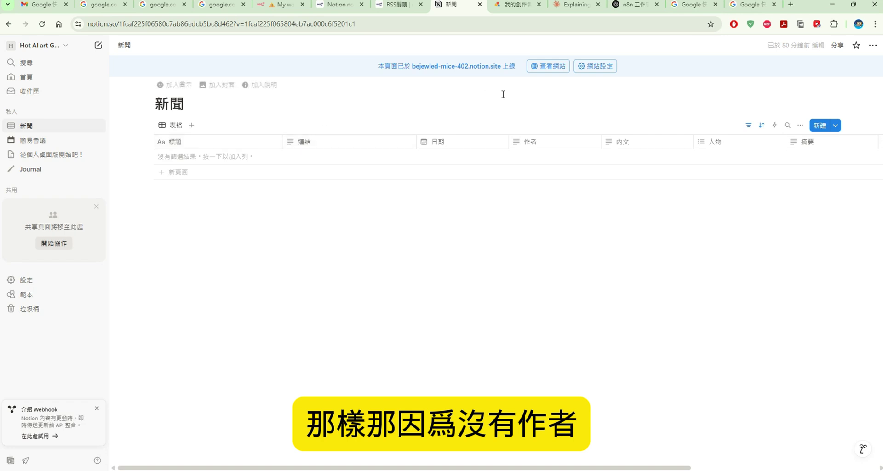
{"action": "left_click", "coordinate": [569, 147]}
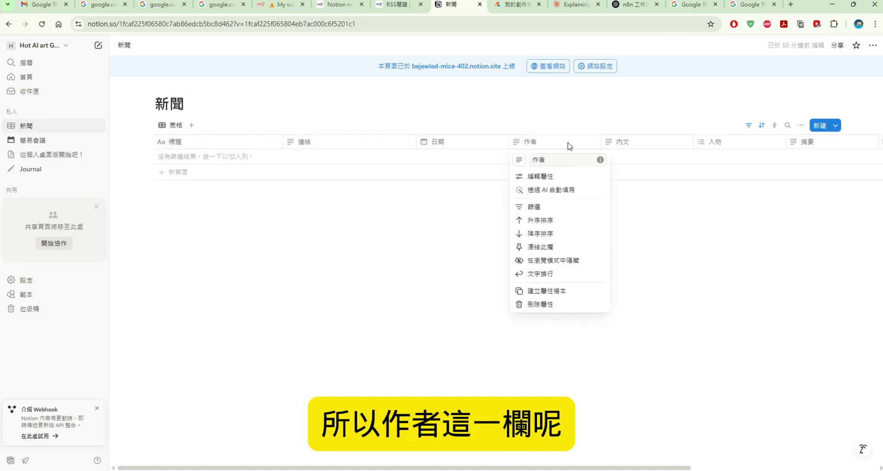
{"action": "left_click", "coordinate": [570, 303]}
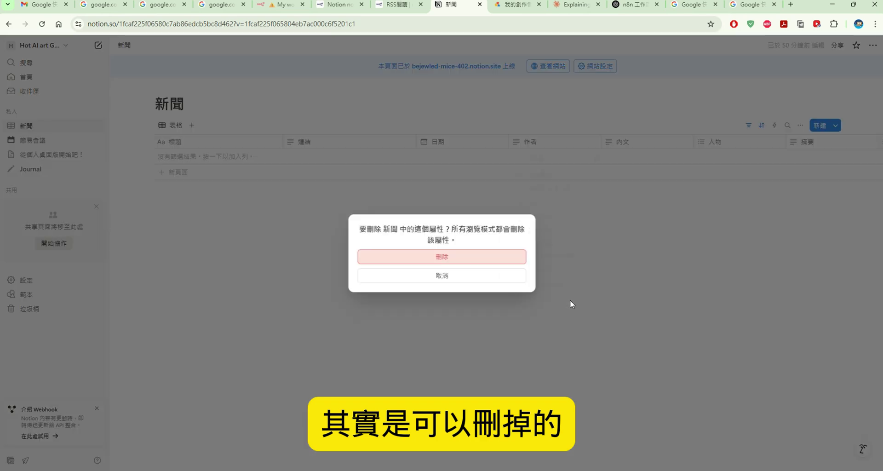
{"action": "left_click", "coordinate": [507, 257]}
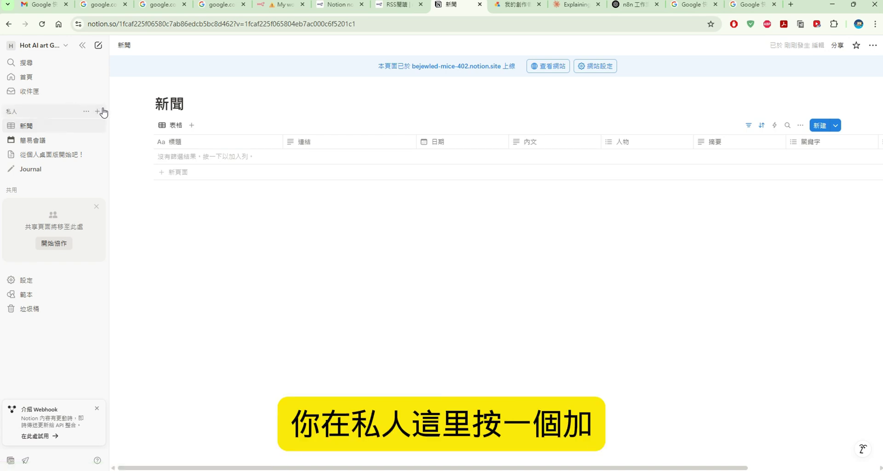
Step: Create a new private page in Notion as a table (表格) and title it 1234
{"action": "left_click", "coordinate": [99, 112]}
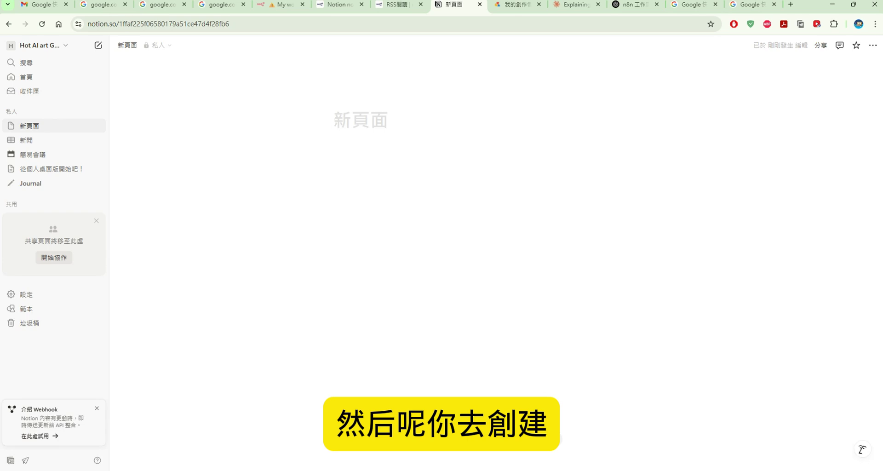
{"action": "left_click", "coordinate": [560, 443]}
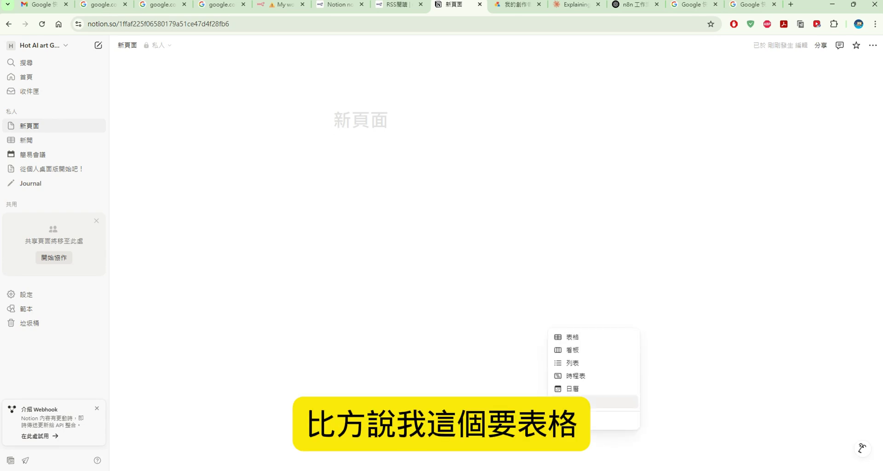
{"action": "left_click", "coordinate": [586, 339]}
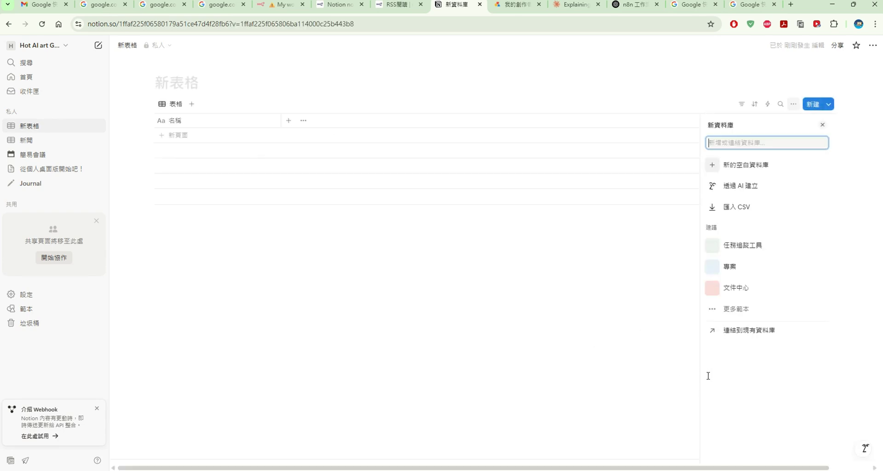
{"action": "left_click", "coordinate": [239, 77]}
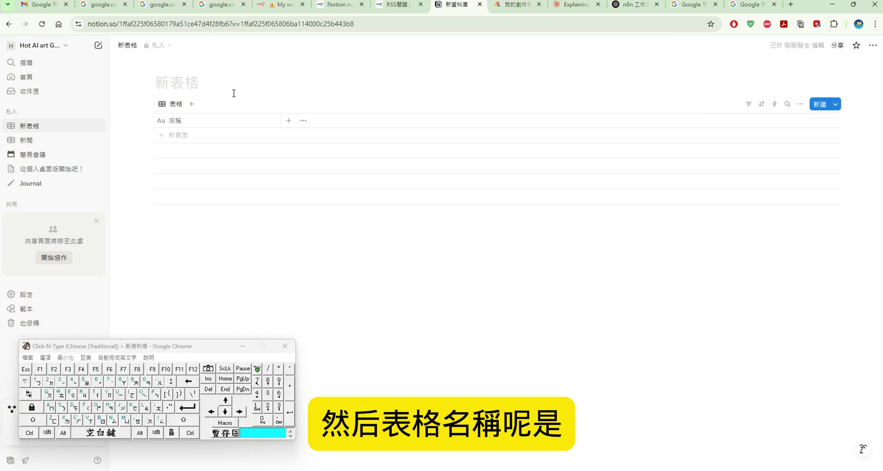
{"action": "left_click", "coordinate": [257, 407]}
{"action": "left_click", "coordinate": [268, 407]}
{"action": "left_click", "coordinate": [279, 407]}
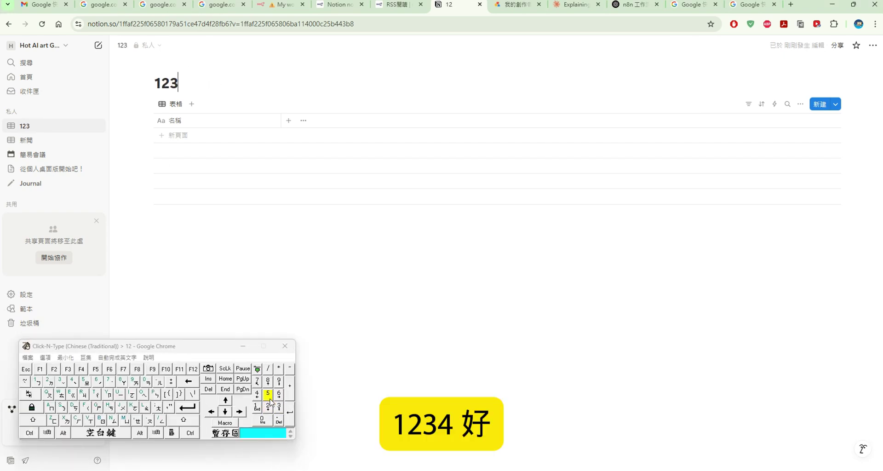
{"action": "left_click", "coordinate": [259, 396]}
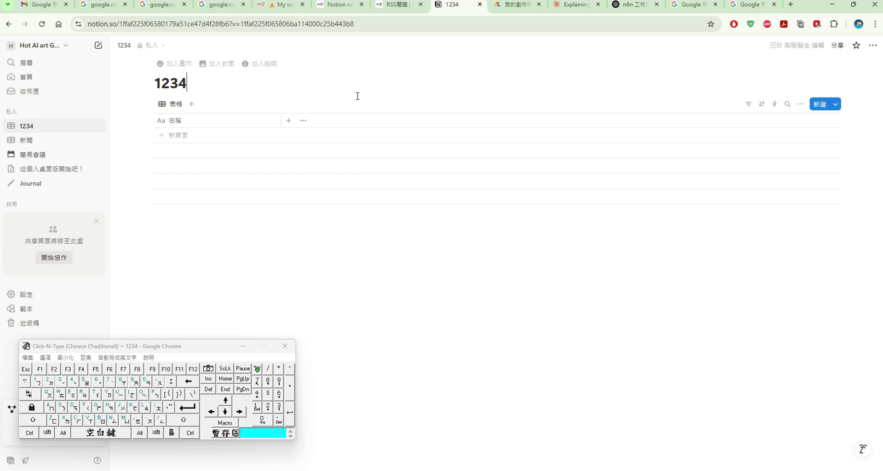
Step: Add a URL property (網址) to the 1234 table
{"action": "left_click", "coordinate": [288, 121]}
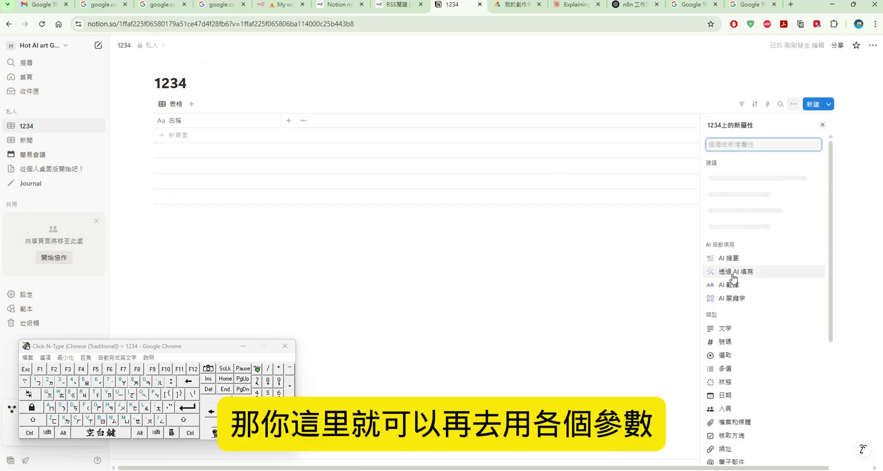
{"action": "scroll", "coordinate": [745, 299], "scroll_direction": "down", "scroll_amount": 5}
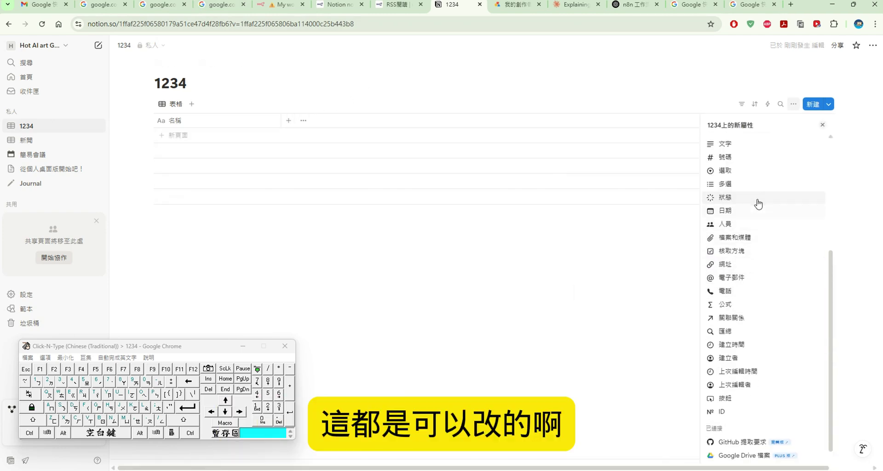
{"action": "left_click", "coordinate": [751, 268]}
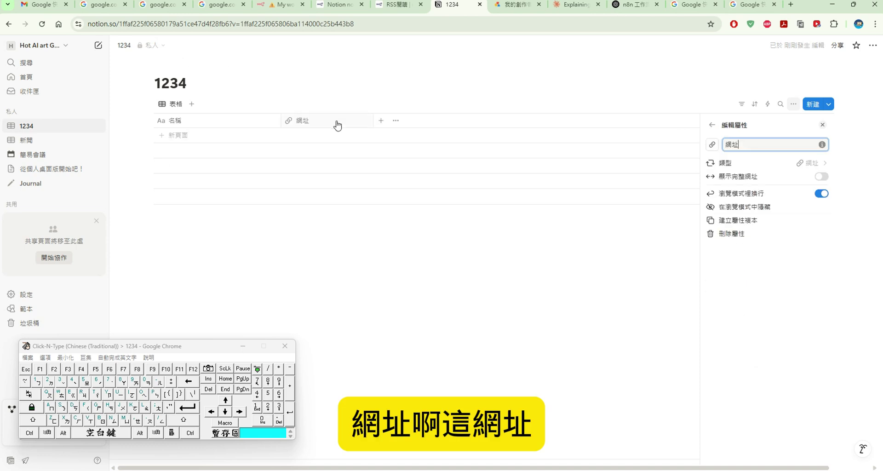
{"action": "key", "text": "Escape"}
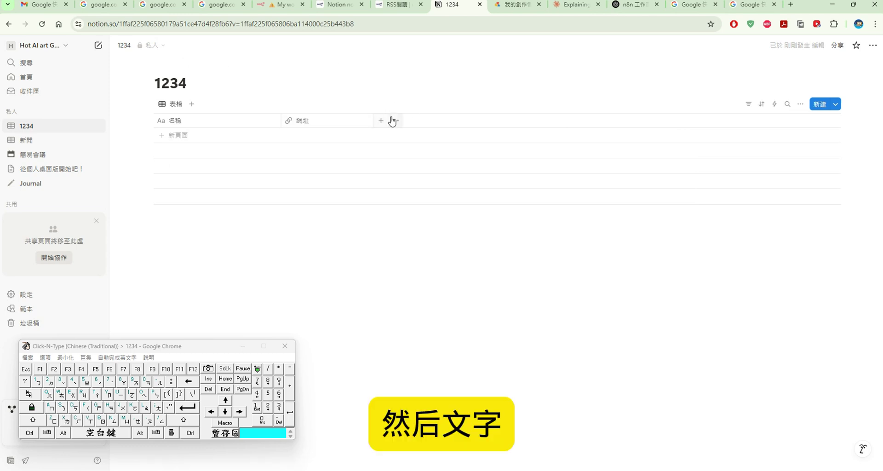
Step: Add a text property (文字) to the 1234 table and try to rename it 內容
{"action": "left_click", "coordinate": [380, 120]}
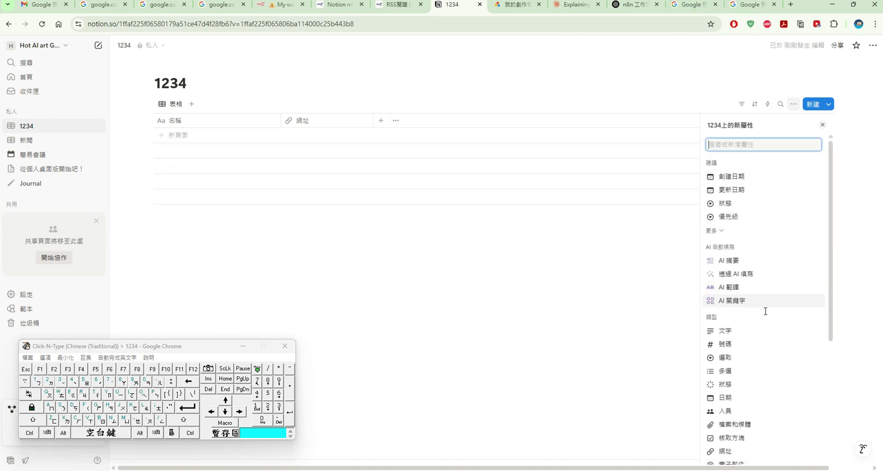
{"action": "left_click", "coordinate": [730, 331]}
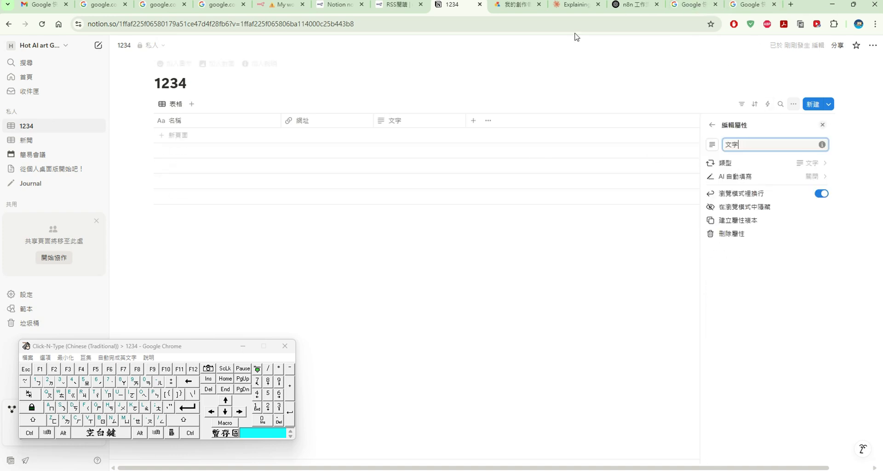
{"action": "left_click", "coordinate": [412, 123]}
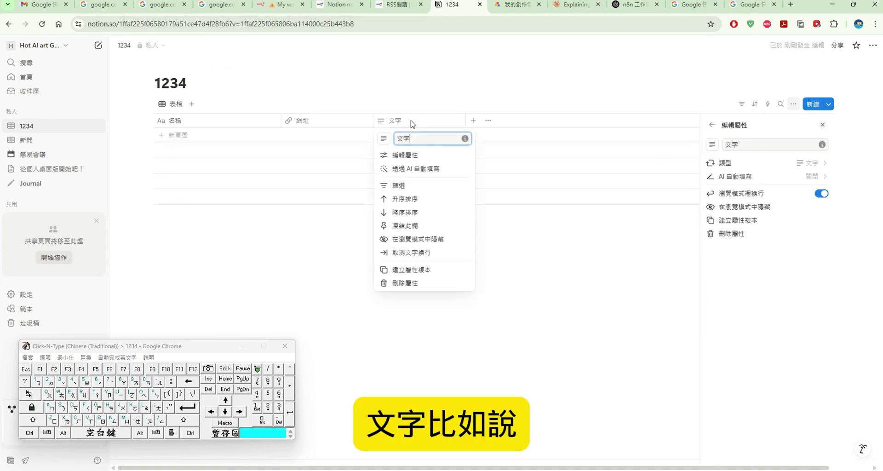
{"action": "left_click", "coordinate": [189, 387]}
{"action": "left_click", "coordinate": [189, 386]}
{"action": "type", "text": "內容"}
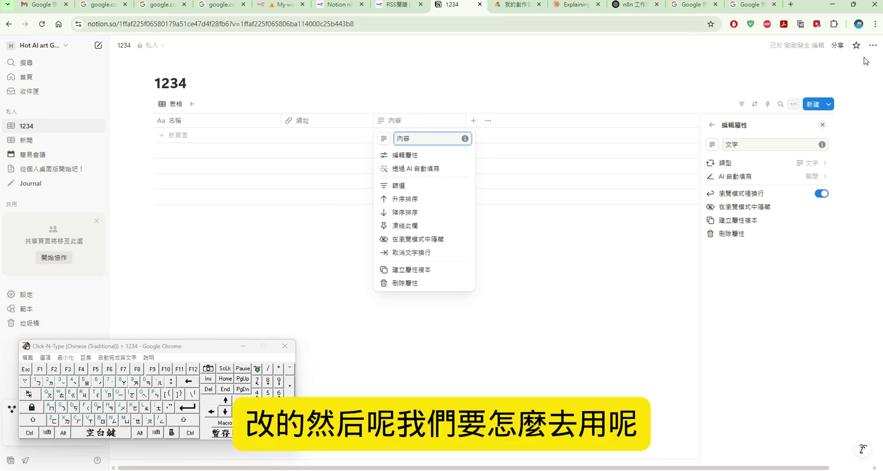
{"action": "left_click", "coordinate": [873, 45]}
Step: Open the connection management for the 1234 table and go to Notion's page for developing or managing integrations
{"action": "left_click", "coordinate": [873, 45]}
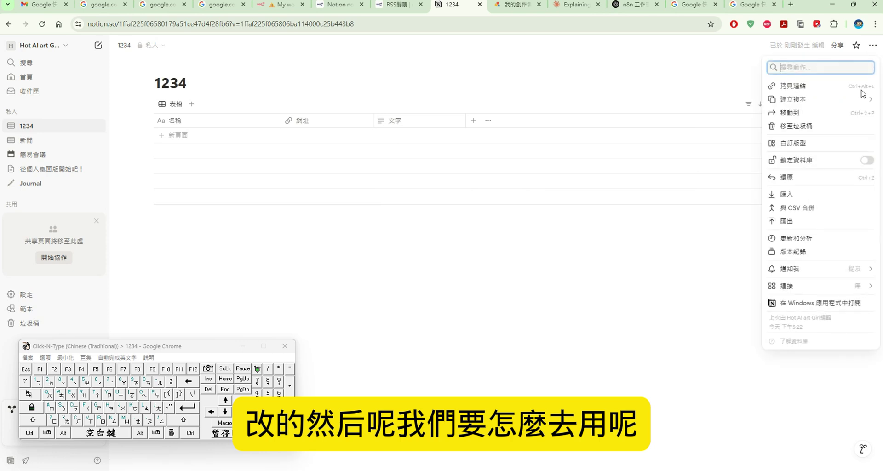
{"action": "mouse_move", "coordinate": [796, 286]}
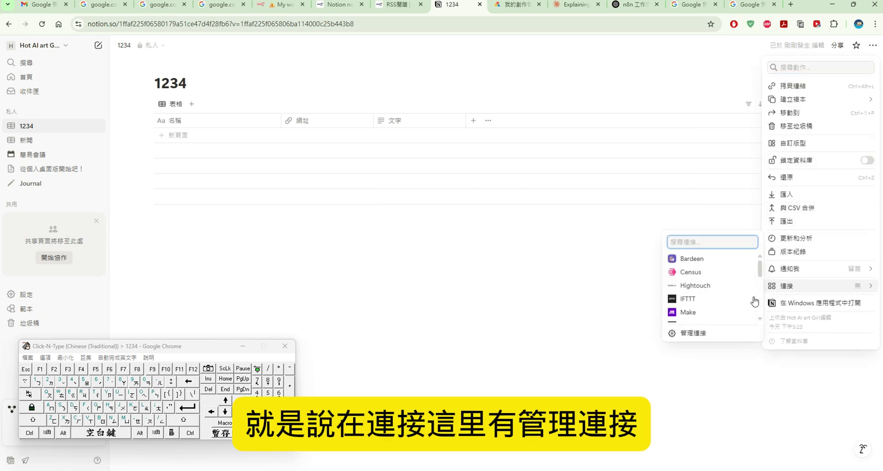
{"action": "left_click", "coordinate": [698, 333]}
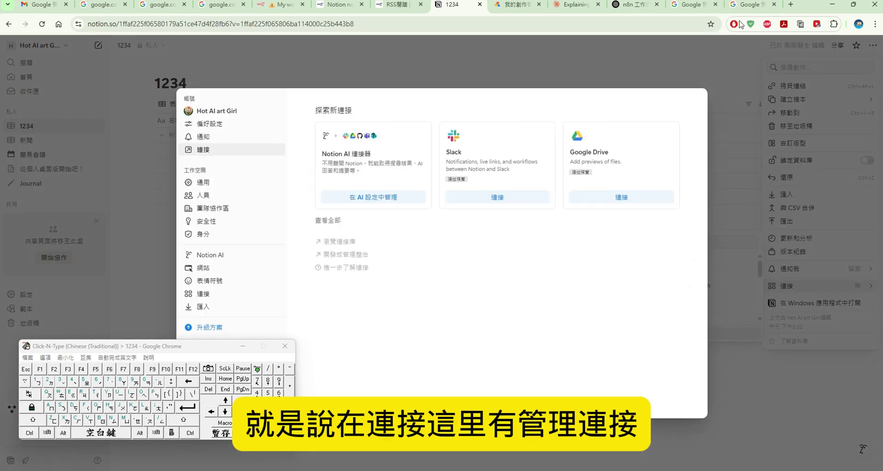
{"action": "left_click", "coordinate": [361, 256]}
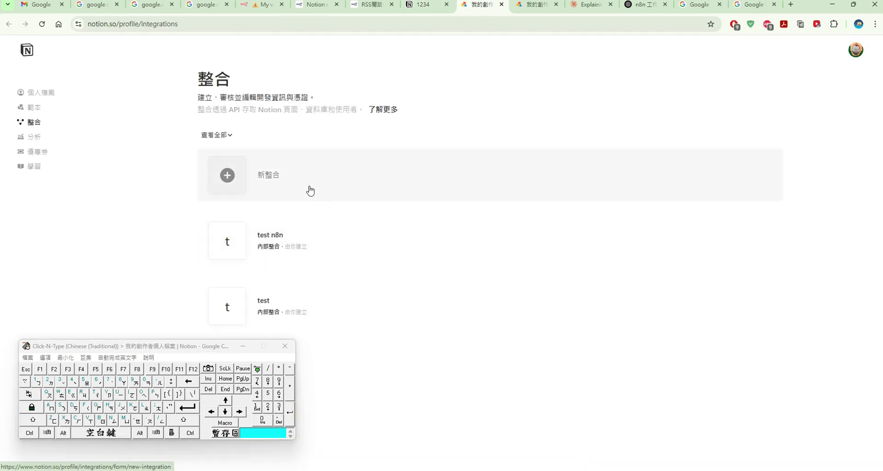
Step: Start a new Notion integration, associate it with the available workspace and keep its type as internal (內部)
{"action": "left_click", "coordinate": [295, 184]}
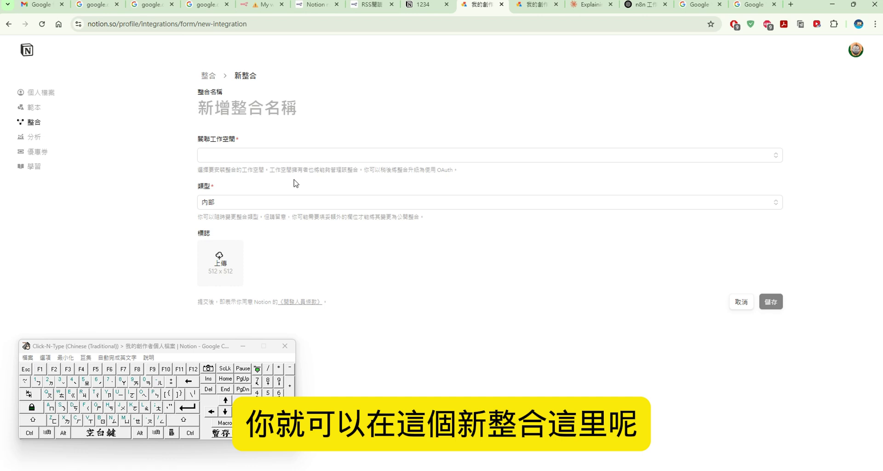
{"action": "left_click", "coordinate": [265, 155]}
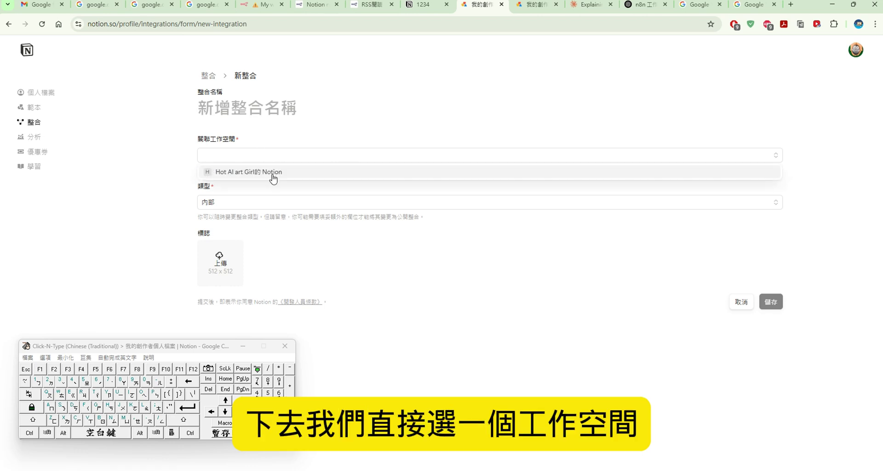
{"action": "left_click", "coordinate": [273, 172]}
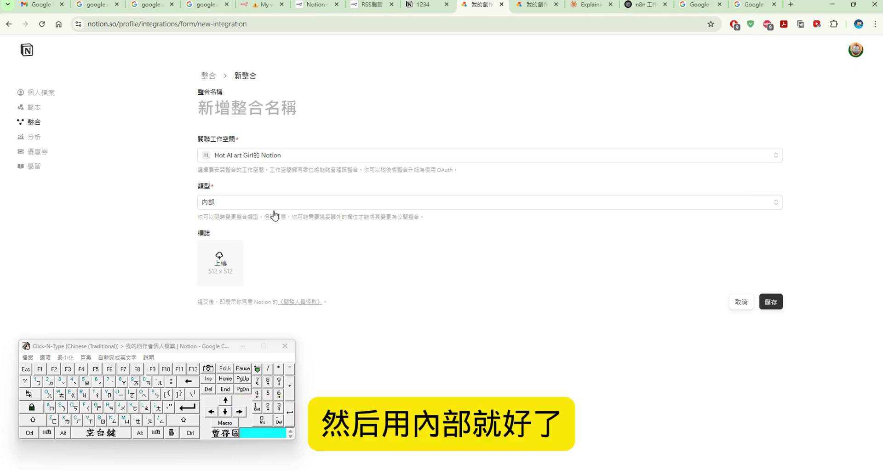
{"action": "left_click", "coordinate": [750, 203]}
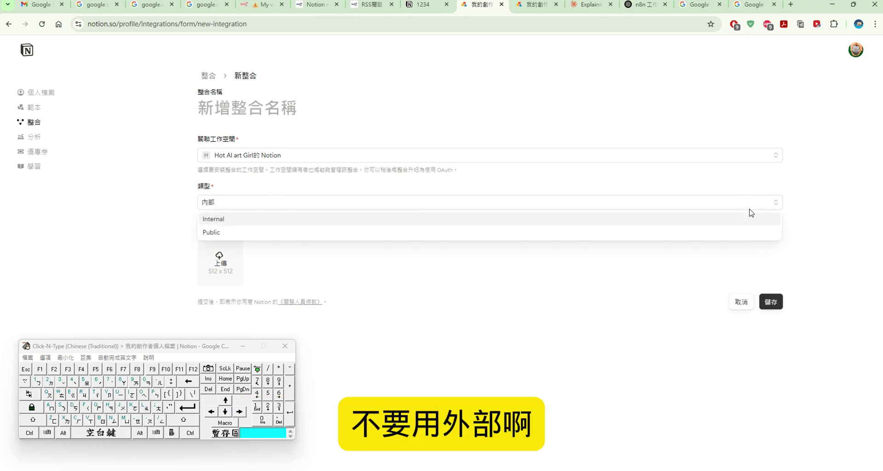
{"action": "left_click", "coordinate": [764, 184]}
Step: Try to save the integration without a name, and set its name to test n8n3
{"action": "left_click", "coordinate": [771, 301]}
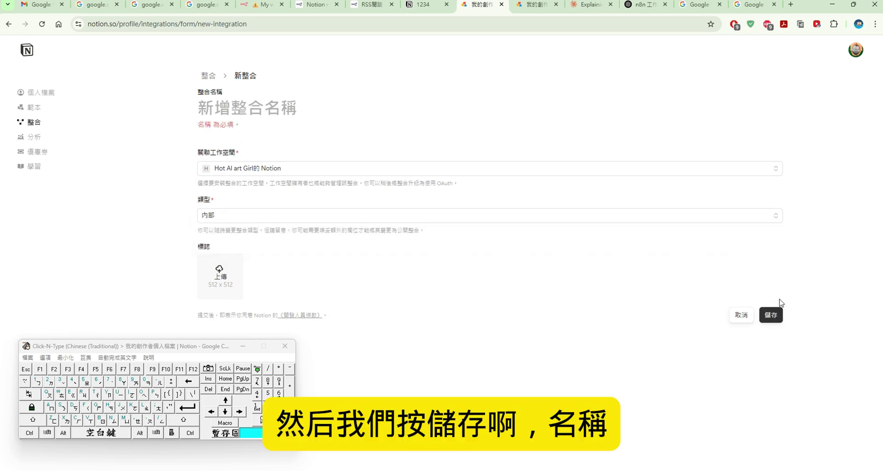
{"action": "left_click", "coordinate": [281, 114]}
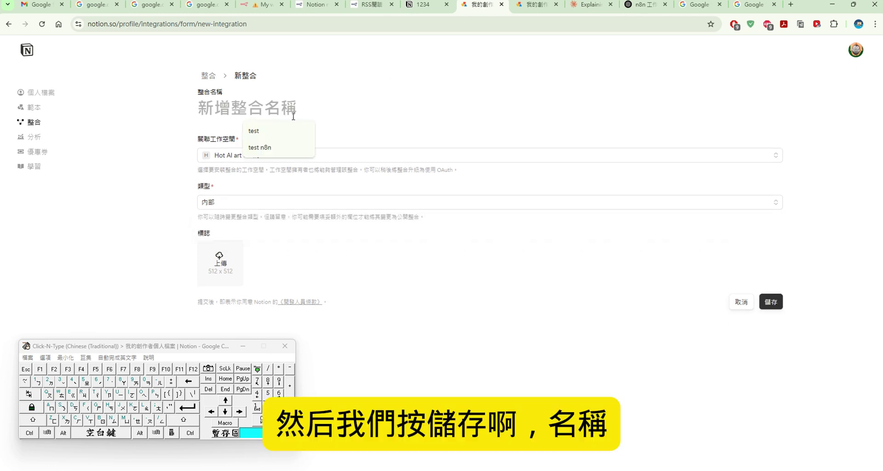
{"action": "left_click", "coordinate": [291, 146]}
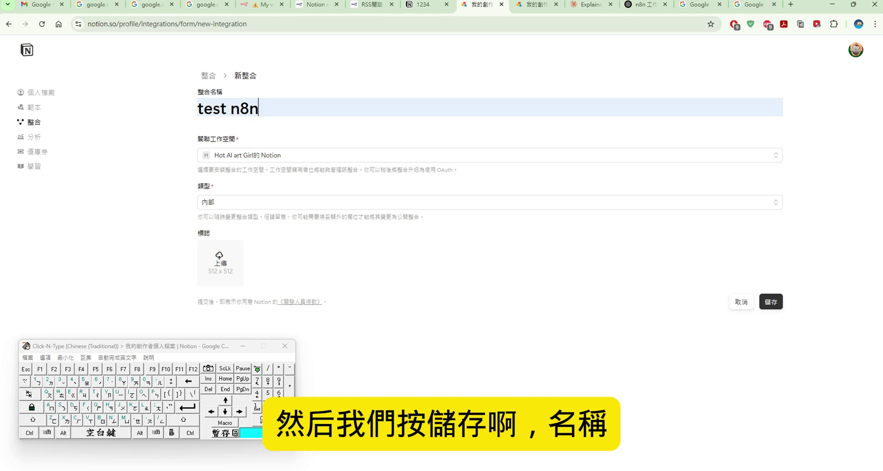
{"action": "type", "text": "3"}
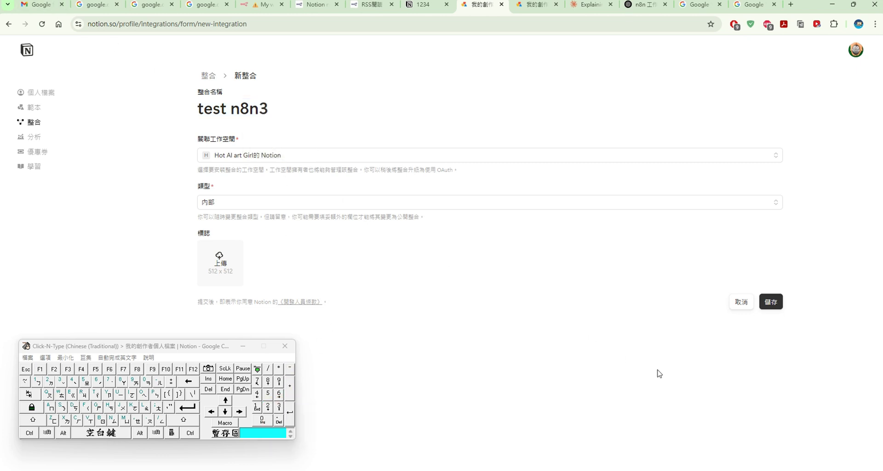
Step: Save the test n8n3 integration, open its configuration, and reveal and copy its internal integration secret
{"action": "left_click", "coordinate": [777, 302]}
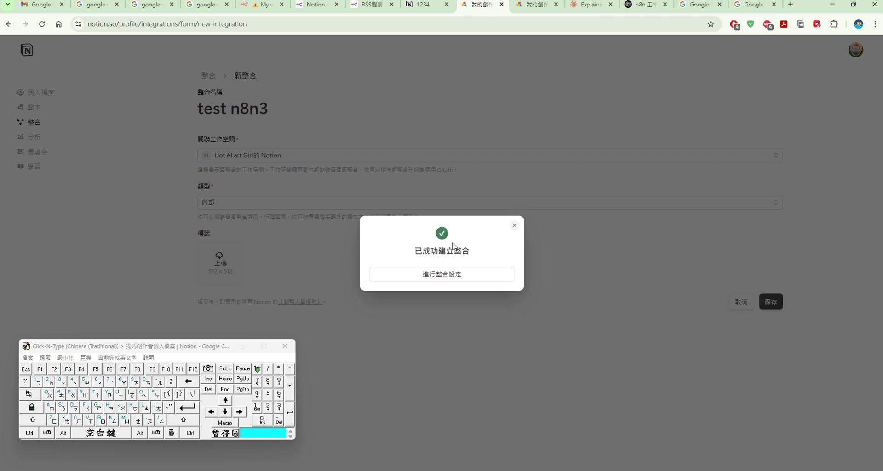
{"action": "left_click", "coordinate": [468, 276]}
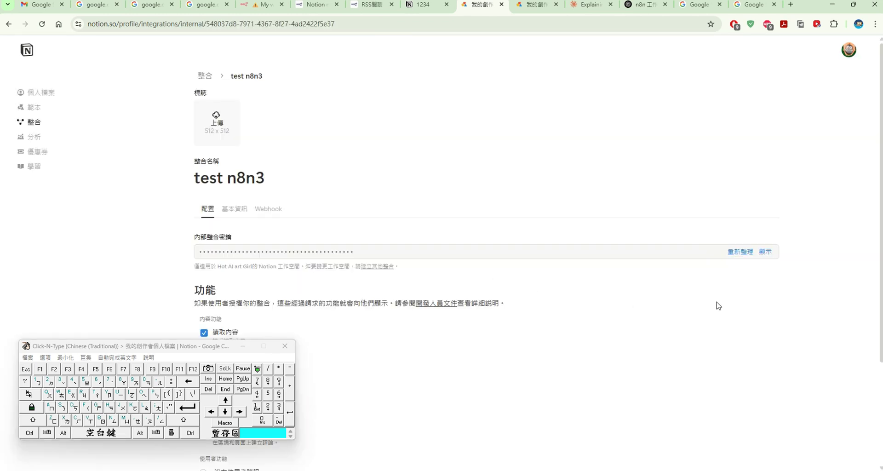
{"action": "left_click", "coordinate": [769, 252]}
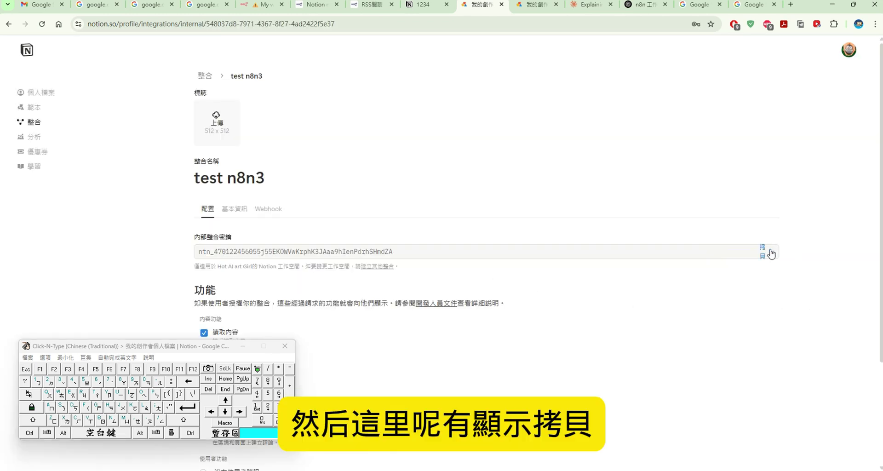
{"action": "left_click", "coordinate": [764, 257]}
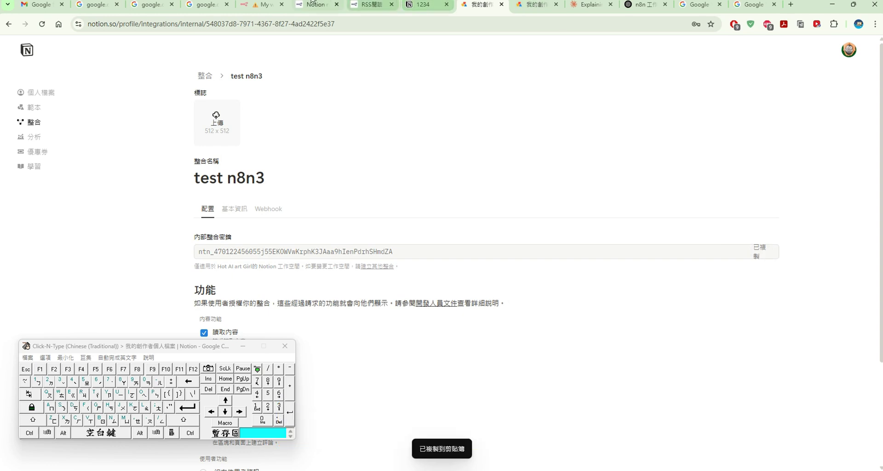
Step: In n8n, create a new Notion API credential for the Create Notion Page node, paste the internal integration secret, save it and return to the canvas
{"action": "left_click", "coordinate": [268, 9]}
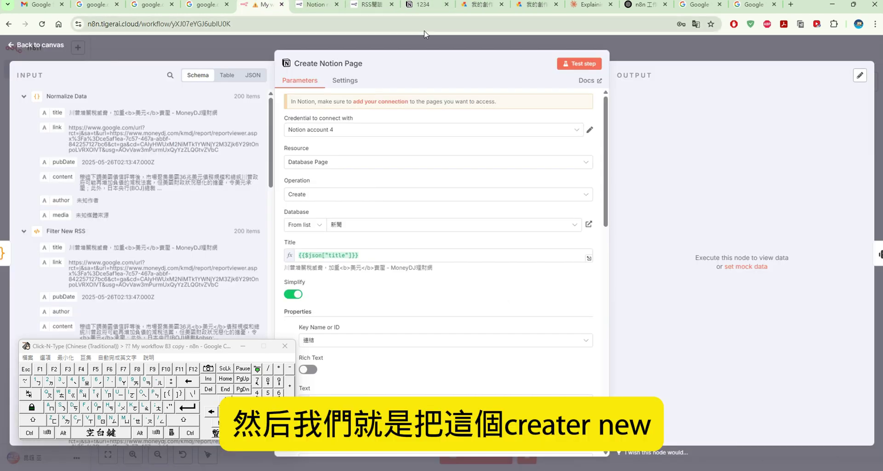
{"action": "left_click", "coordinate": [464, 134]}
{"action": "left_click", "coordinate": [457, 197]}
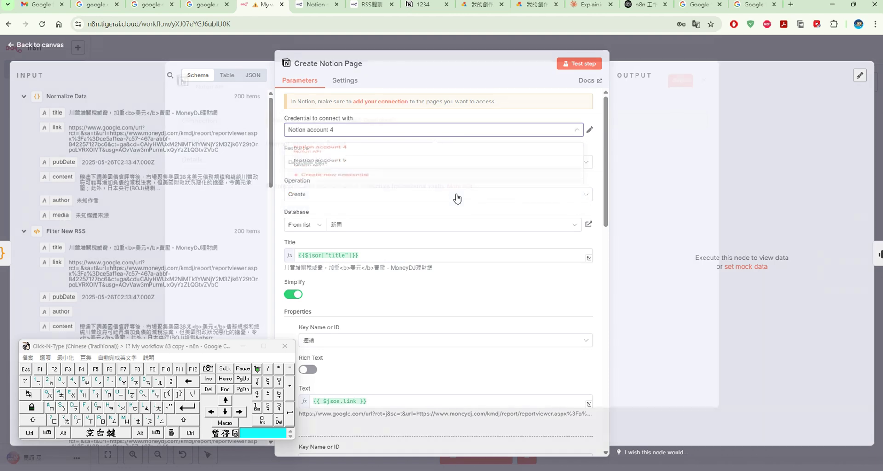
{"action": "key", "text": "ctrl+v"}
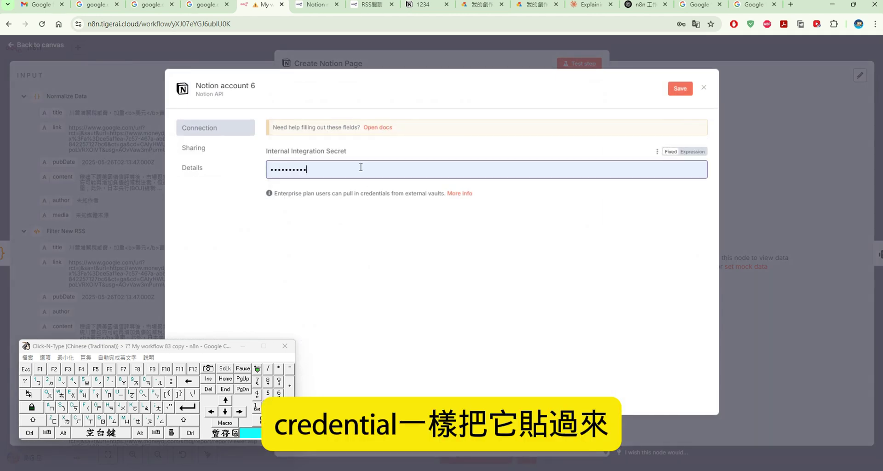
{"action": "left_click", "coordinate": [682, 90]}
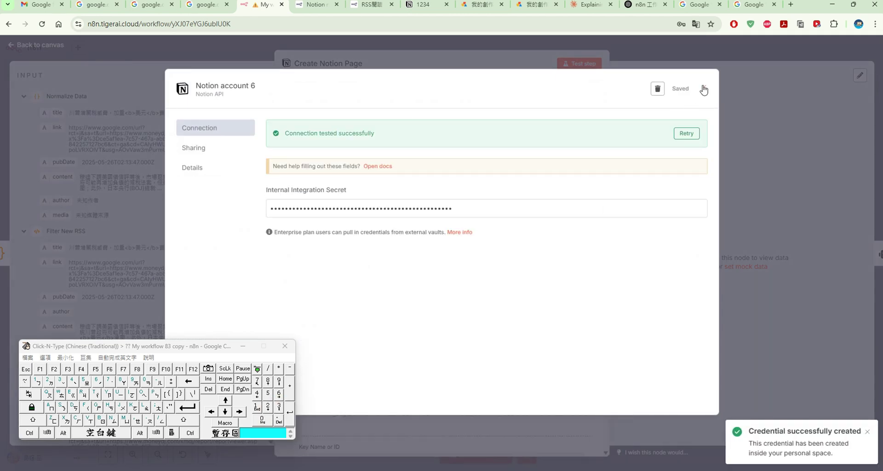
{"action": "left_click", "coordinate": [704, 87]}
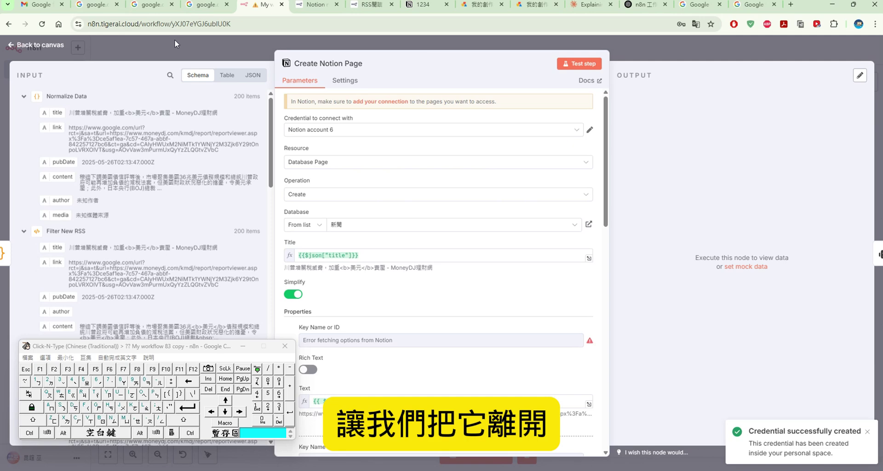
{"action": "left_click", "coordinate": [53, 46]}
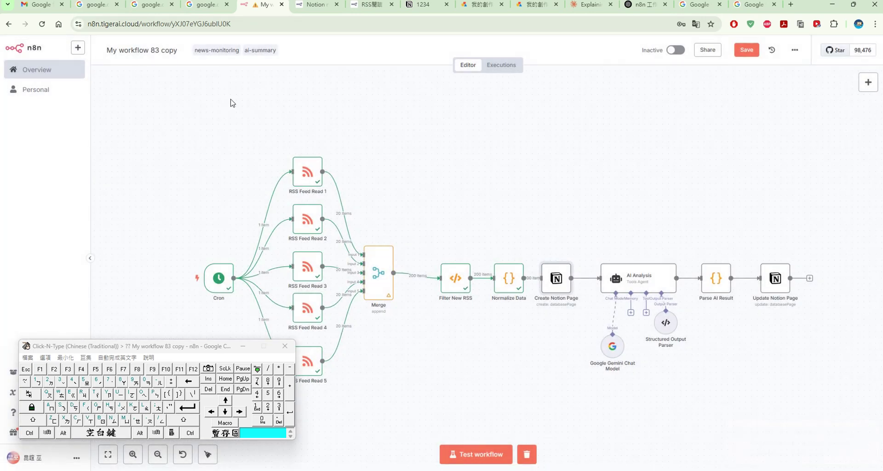
Step: Switch to Notion, reload the 1234 table page and connect the test n8n3 integration to it
{"action": "key", "text": "ctrl+8"}
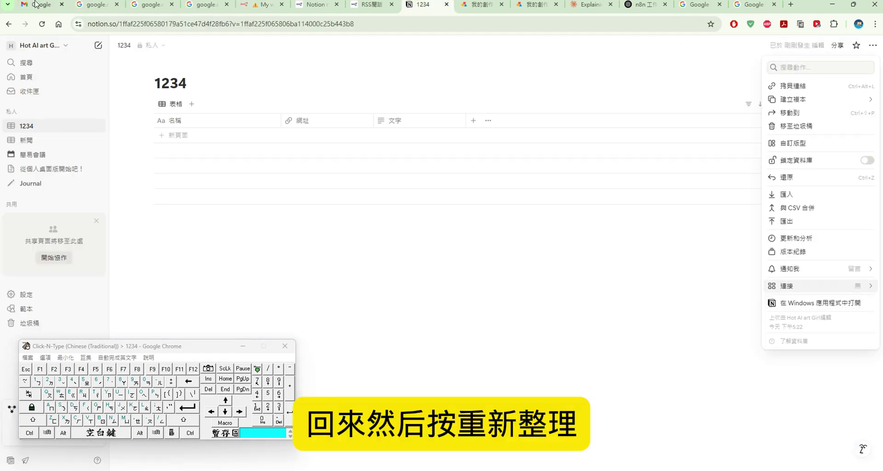
{"action": "left_click", "coordinate": [42, 25]}
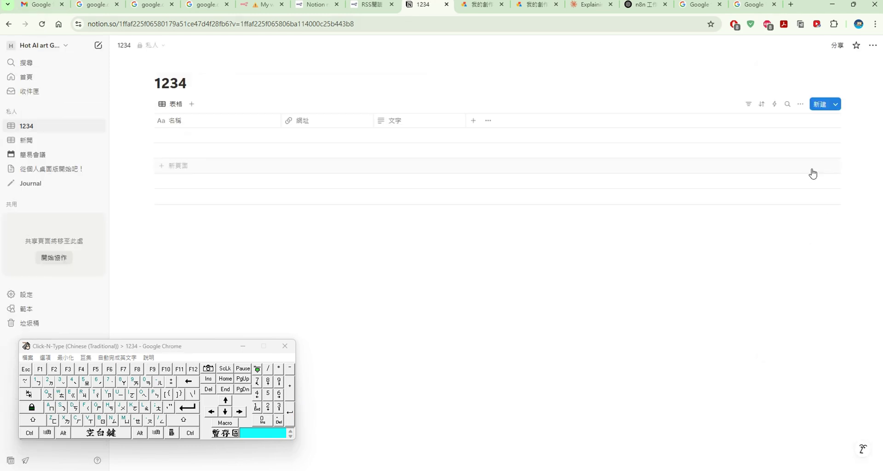
{"action": "left_click", "coordinate": [873, 45]}
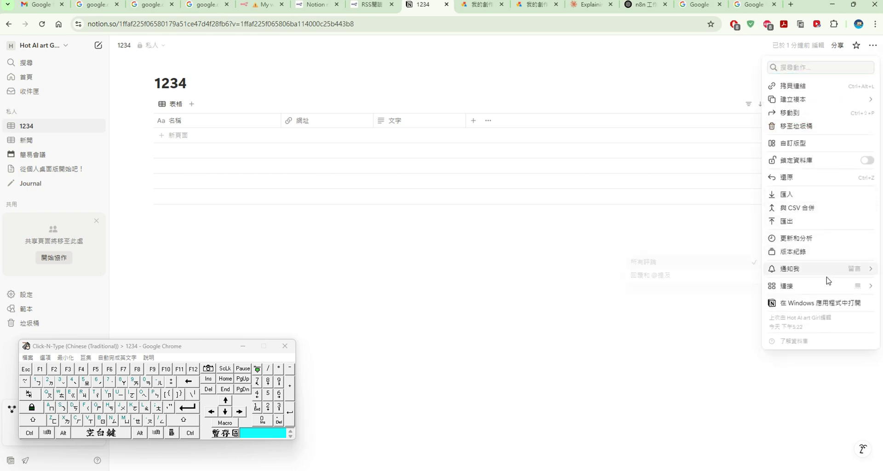
{"action": "mouse_move", "coordinate": [826, 283]}
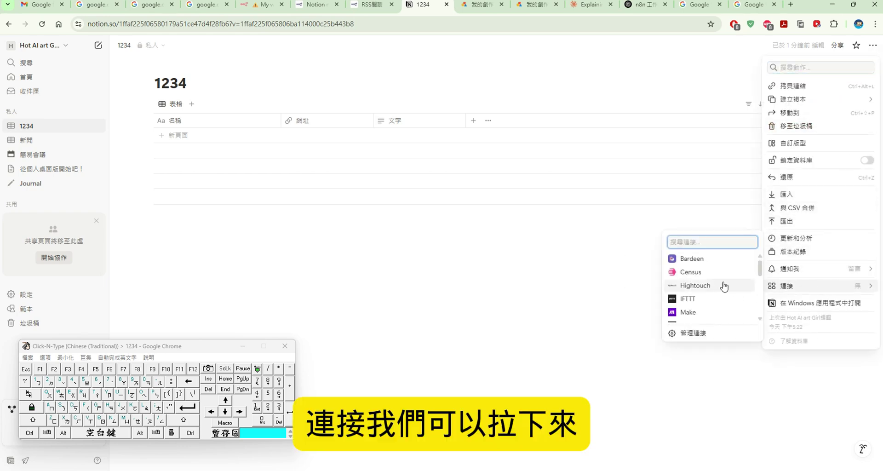
{"action": "scroll", "coordinate": [724, 286], "scroll_direction": "down", "scroll_amount": 5}
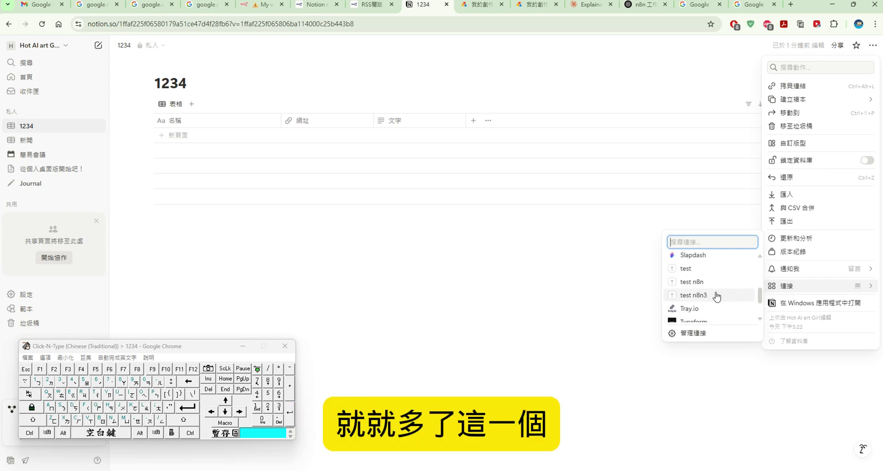
{"action": "left_click", "coordinate": [716, 295]}
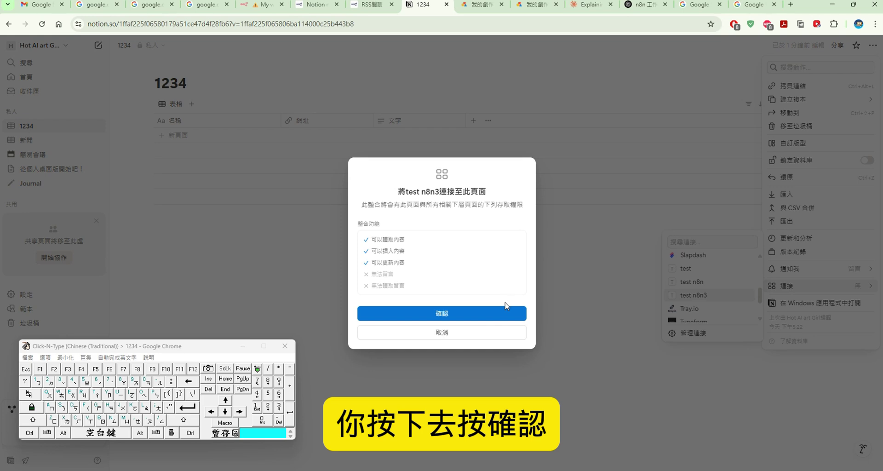
{"action": "left_click", "coordinate": [508, 308]}
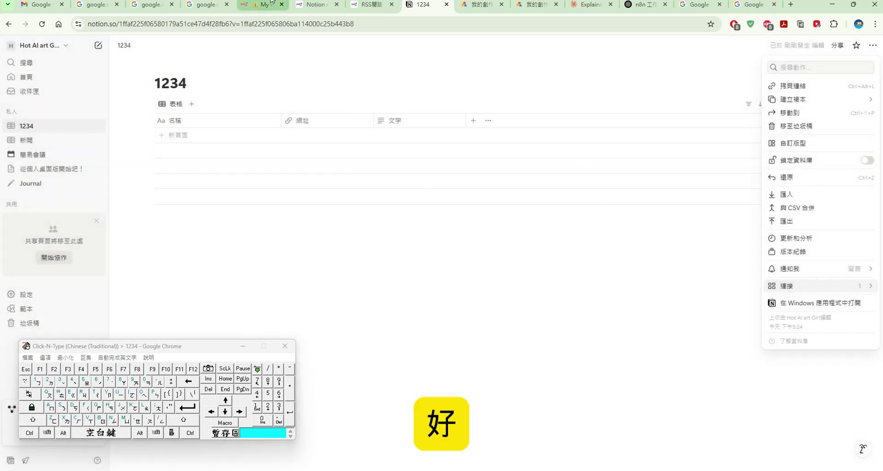
Step: Back in n8n, open the Create Notion Page node and set its database to 1234
{"action": "left_click", "coordinate": [269, 4]}
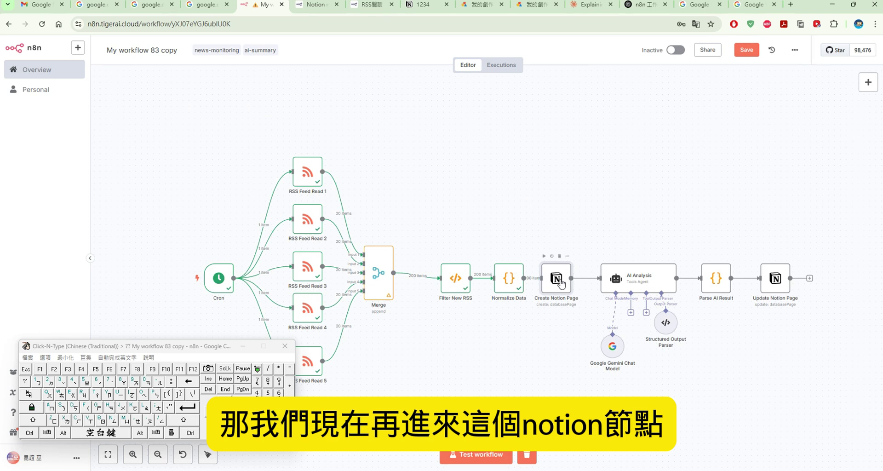
{"action": "double_click", "coordinate": [561, 284]}
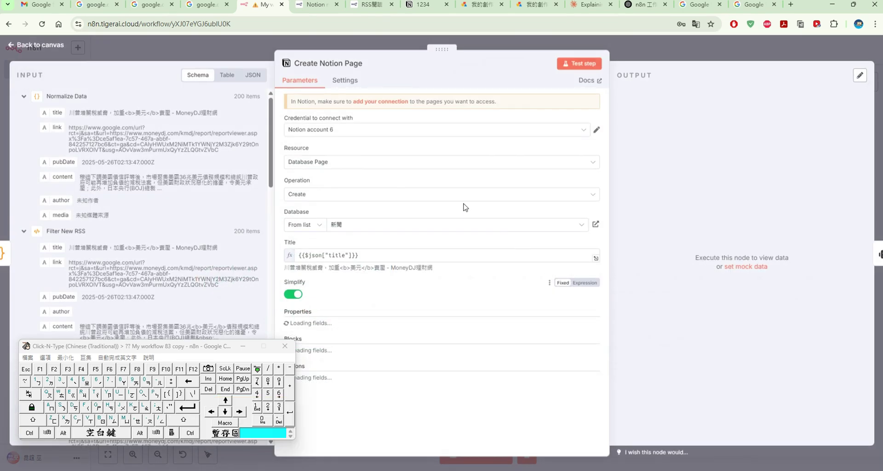
{"action": "left_click", "coordinate": [455, 225]}
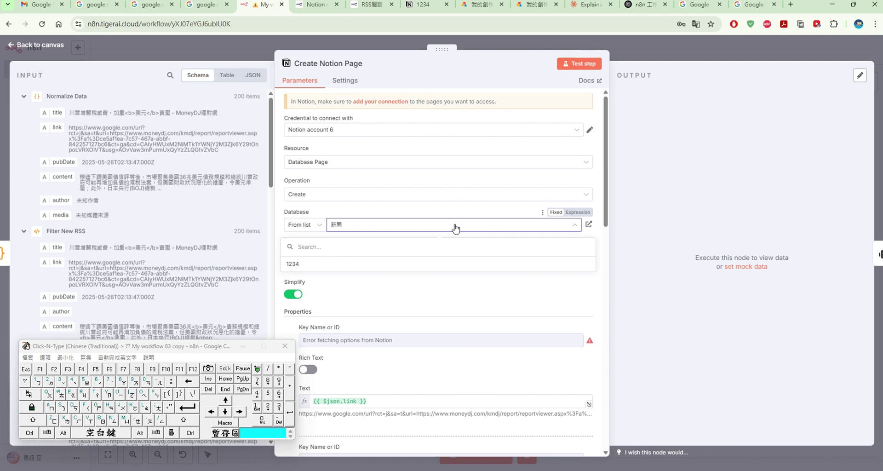
{"action": "left_click", "coordinate": [446, 265]}
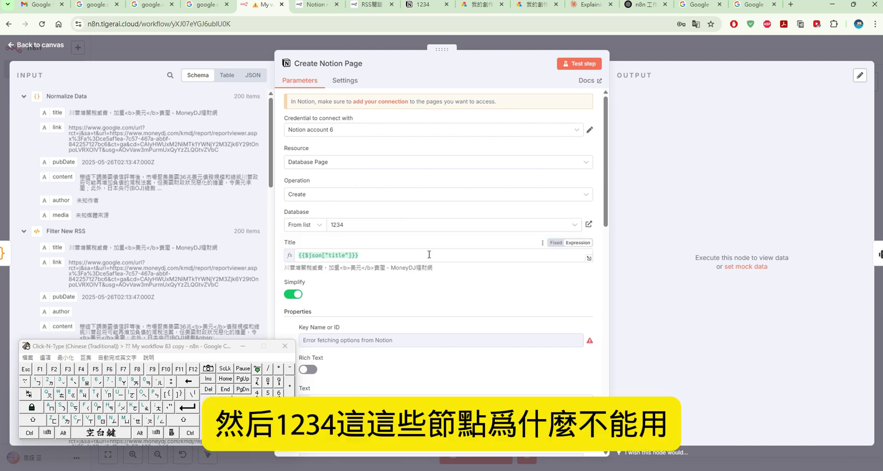
Step: Add a property to the Create Notion Page node, examine which 1234 columns its key name offers, and remove that property
{"action": "scroll", "coordinate": [439, 264], "scroll_direction": "down", "scroll_amount": 4}
{"action": "scroll", "coordinate": [382, 203], "scroll_direction": "down", "scroll_amount": 6}
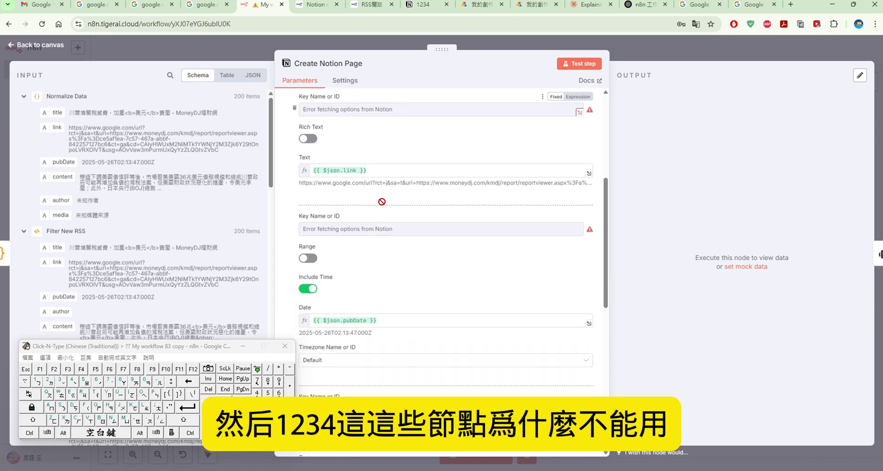
{"action": "scroll", "coordinate": [382, 205], "scroll_direction": "down", "scroll_amount": 3}
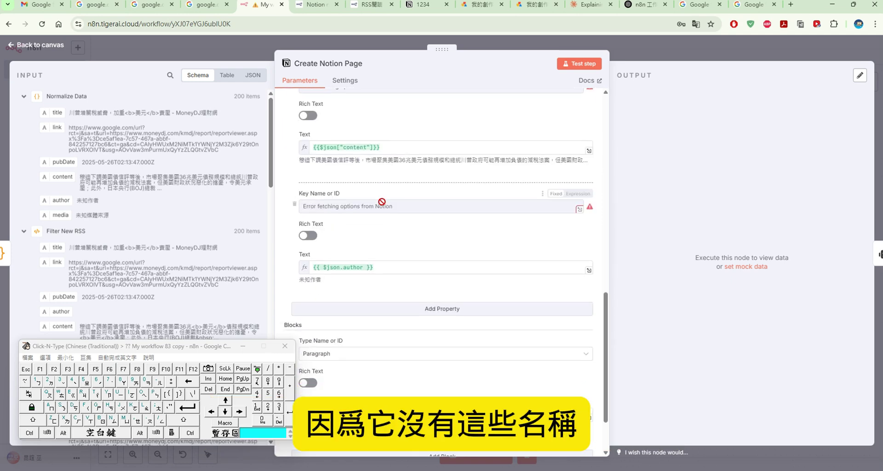
{"action": "scroll", "coordinate": [381, 203], "scroll_direction": "down", "scroll_amount": 2}
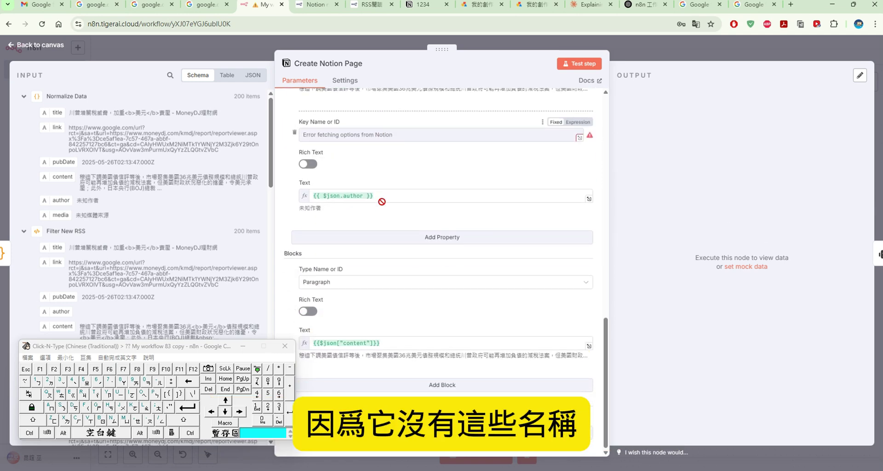
{"action": "left_click", "coordinate": [384, 238]}
{"action": "left_click", "coordinate": [374, 258]}
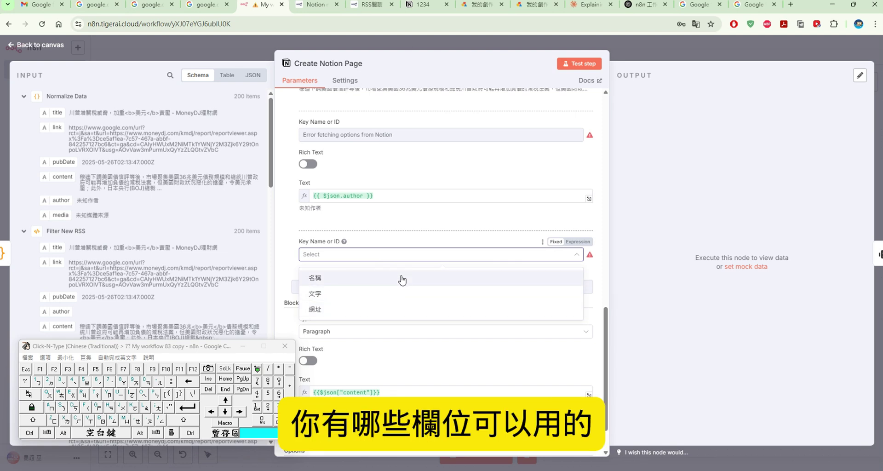
{"action": "left_click", "coordinate": [293, 252]}
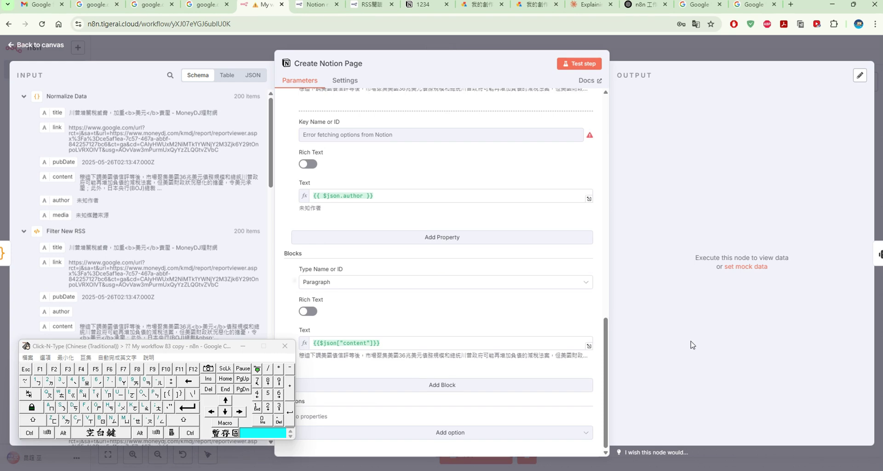
Step: Set the Create Notion Page node's credential back to Notion account 4 and its database to 新聞
{"action": "scroll", "coordinate": [610, 96], "scroll_direction": "up", "scroll_amount": 5}
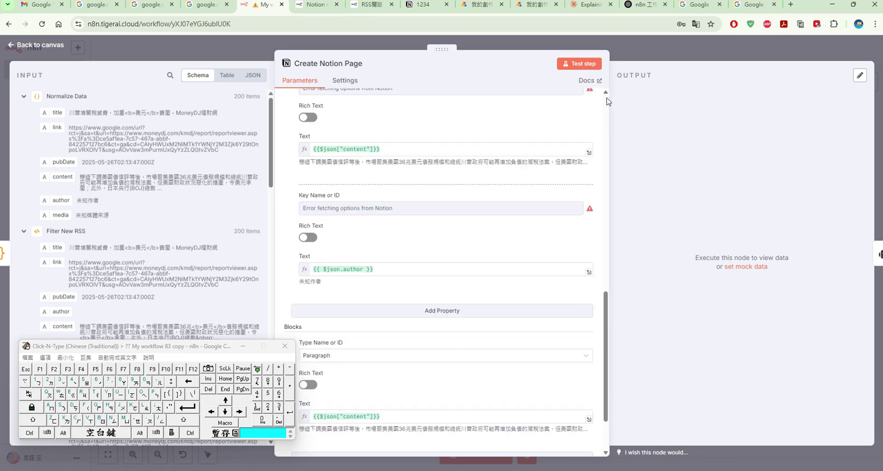
{"action": "left_click", "coordinate": [503, 134]}
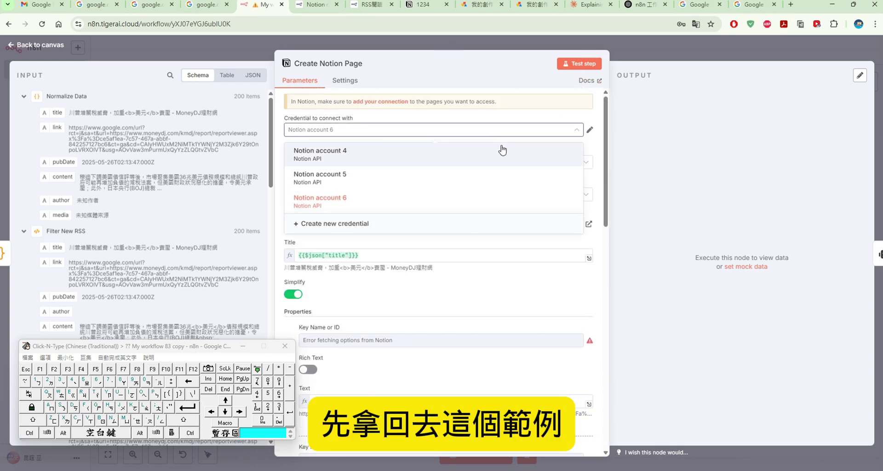
{"action": "left_click", "coordinate": [502, 151]}
{"action": "left_click", "coordinate": [494, 226]}
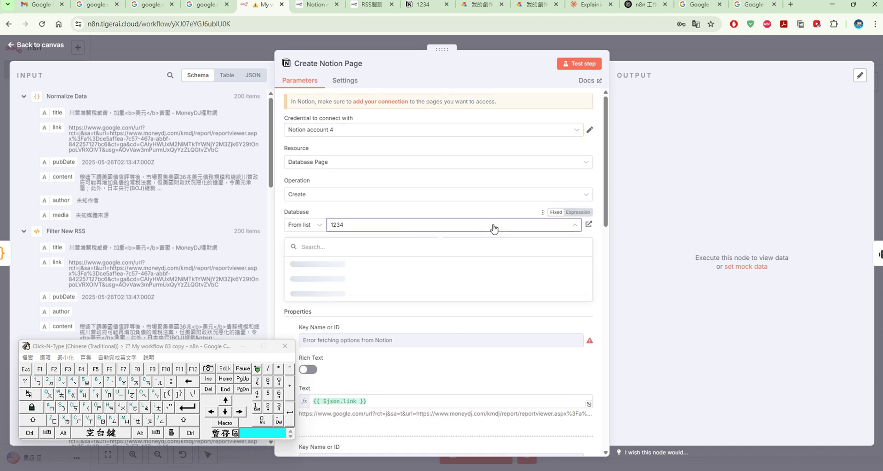
{"action": "left_click", "coordinate": [490, 262]}
Step: Delete the 作者 author property from the Create Notion Page node's property list
{"action": "scroll", "coordinate": [481, 171], "scroll_direction": "down", "scroll_amount": 3}
{"action": "scroll", "coordinate": [481, 172], "scroll_direction": "down", "scroll_amount": 5}
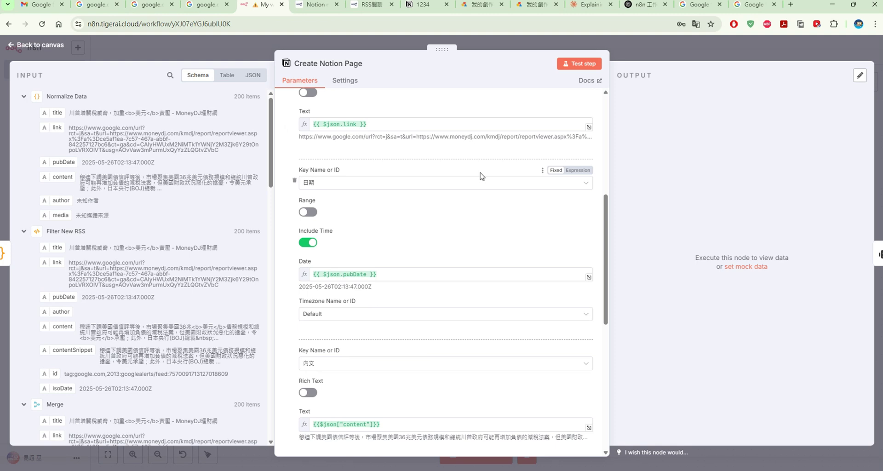
{"action": "scroll", "coordinate": [482, 179], "scroll_direction": "down", "scroll_amount": 3}
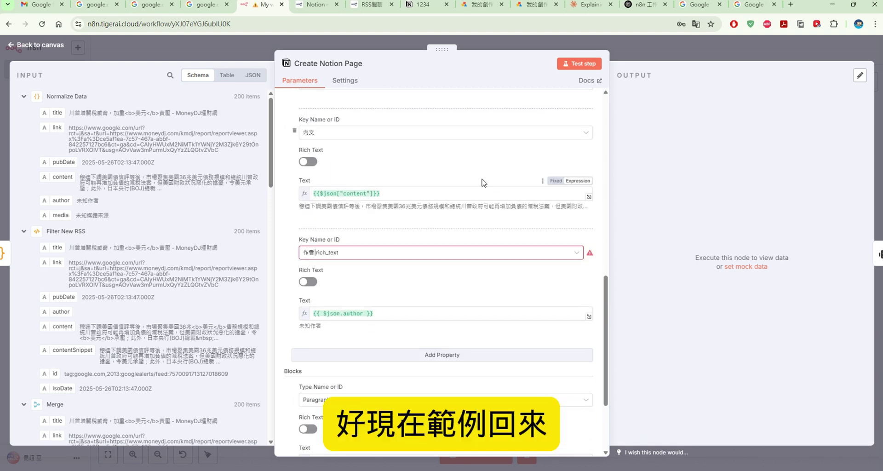
{"action": "left_click", "coordinate": [295, 250]}
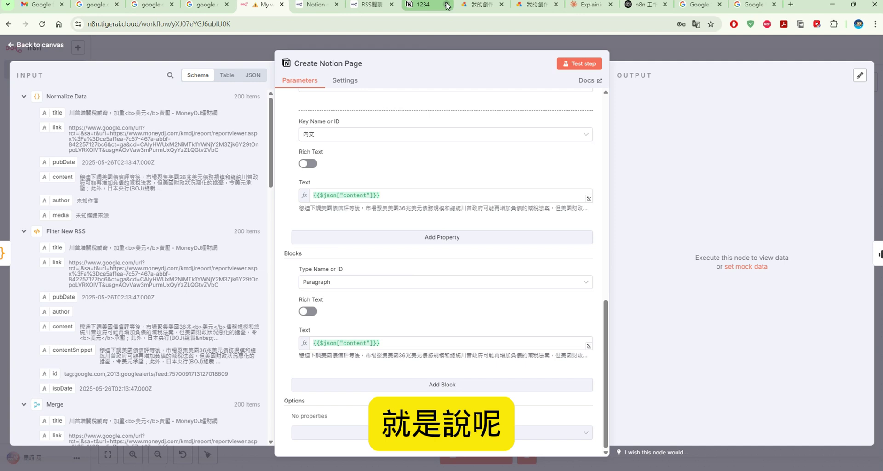
Step: Switch to Notion, open the 新聞 database and add an empty row to its table
{"action": "left_click", "coordinate": [427, 6]}
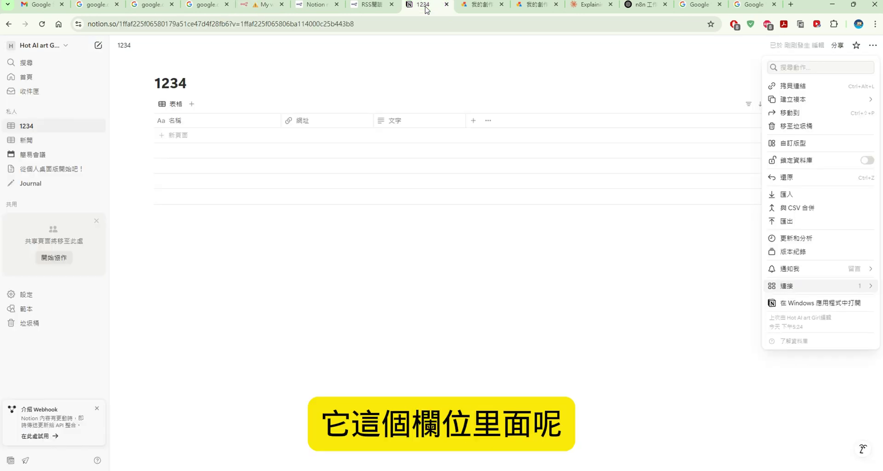
{"action": "left_click", "coordinate": [70, 140]}
{"action": "left_click", "coordinate": [70, 140]}
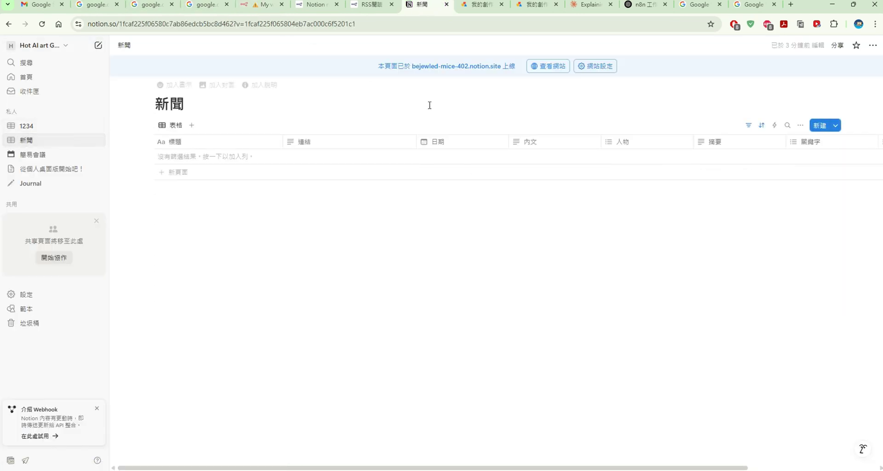
{"action": "left_click", "coordinate": [542, 161]}
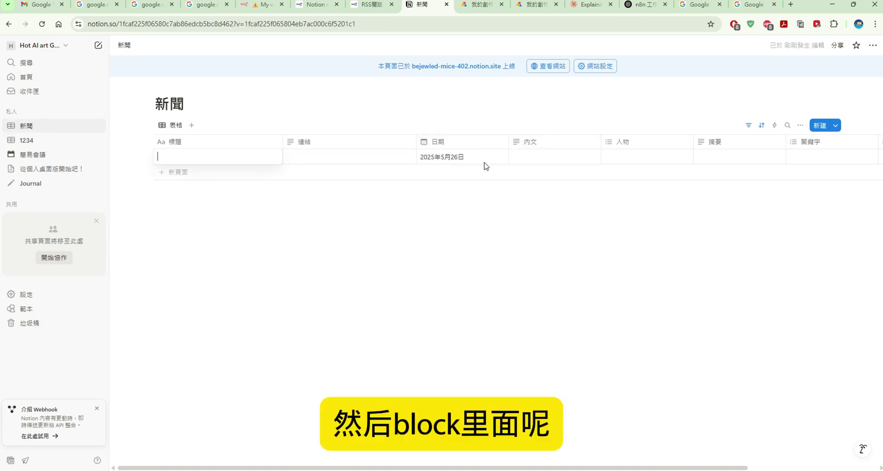
Step: Delete the empty row dated 2025年5月26日 from the 新聞 table
{"action": "key", "text": "Escape"}
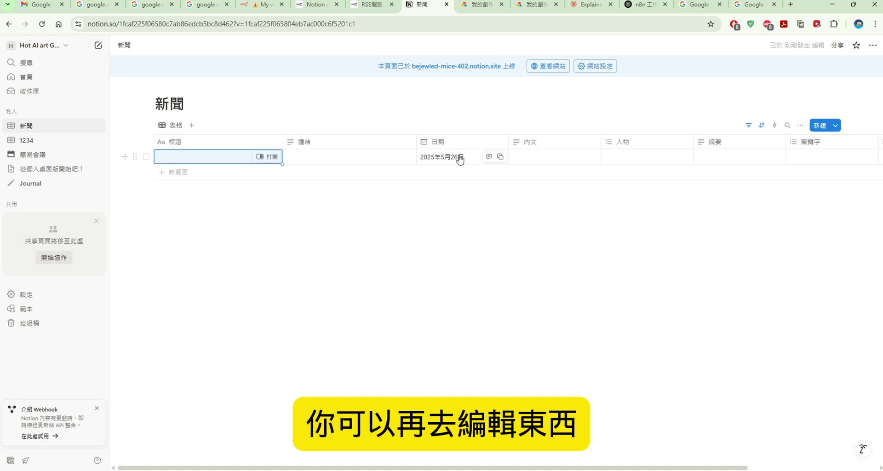
{"action": "right_click", "coordinate": [460, 159]}
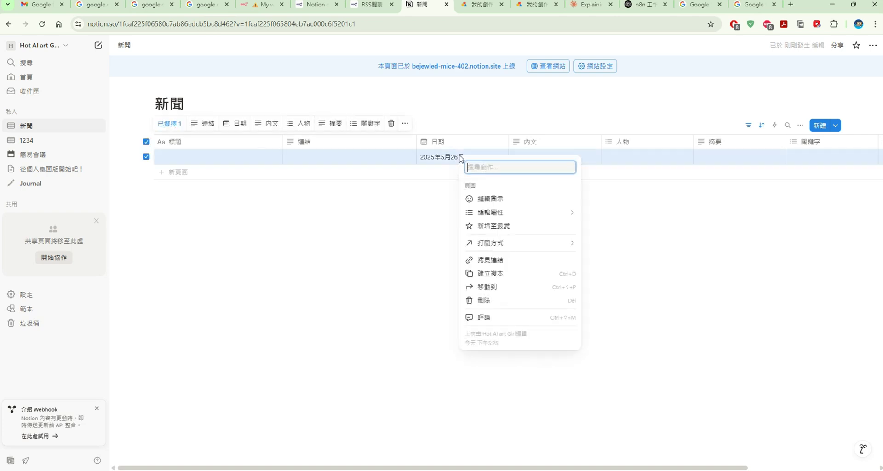
{"action": "left_click", "coordinate": [558, 300]}
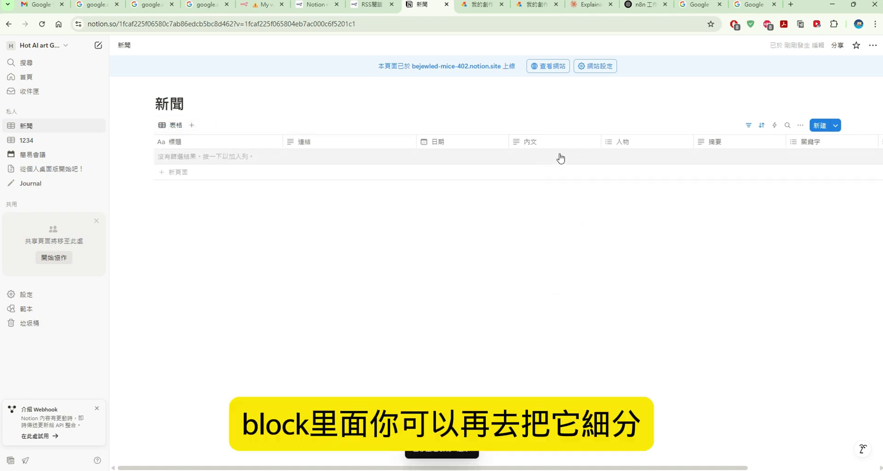
Step: Switch back to n8n, delete the Paragraph block from the Create Notion Page node and return to the canvas
{"action": "left_click", "coordinate": [278, 10]}
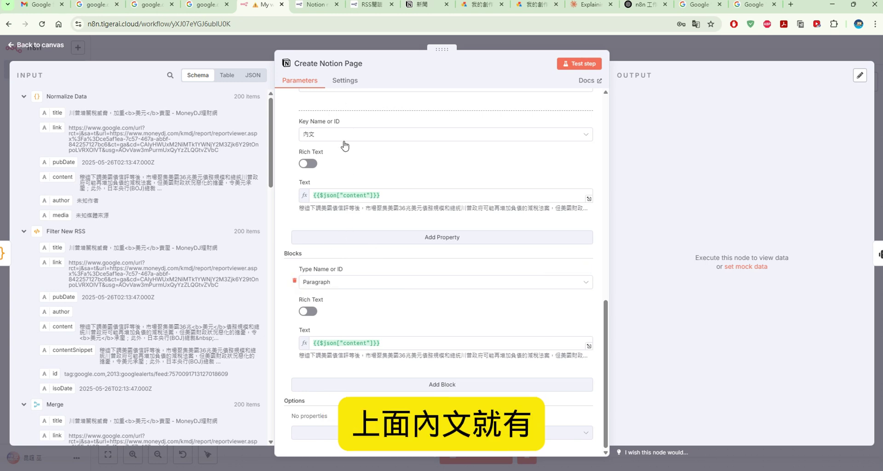
{"action": "left_click", "coordinate": [294, 280]}
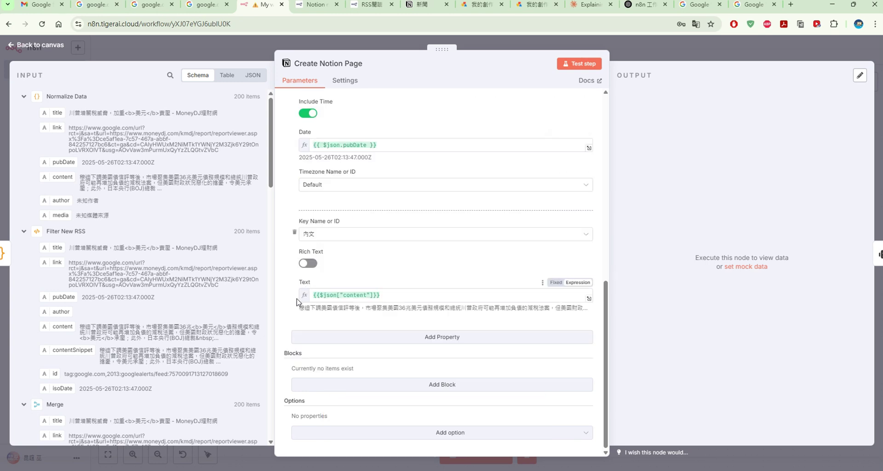
{"action": "left_click", "coordinate": [62, 47]}
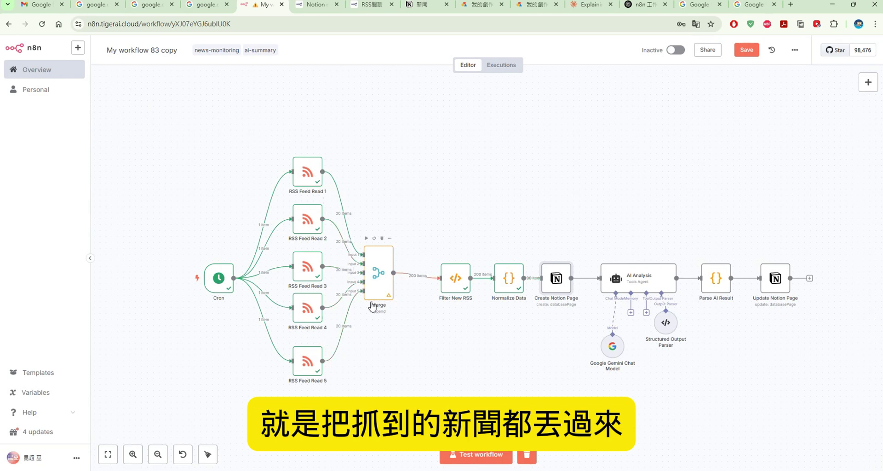
Step: Examine the Filter New RSS and Normalize Data nodes' code and output, checking the author and media fields against the Google Alerts feed XML
{"action": "double_click", "coordinate": [456, 277]}
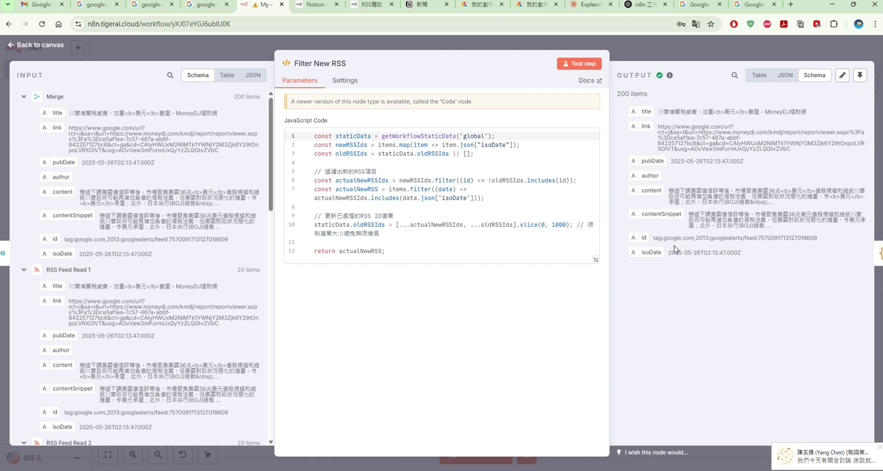
{"action": "left_click", "coordinate": [67, 51]}
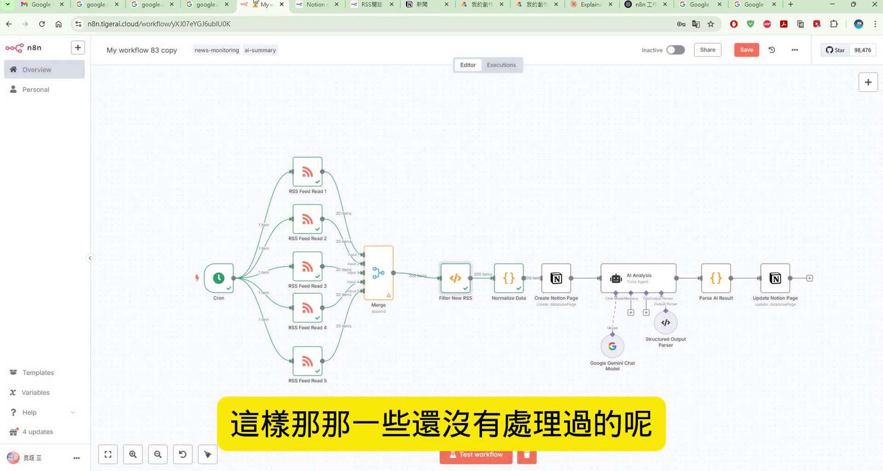
{"action": "double_click", "coordinate": [496, 273]}
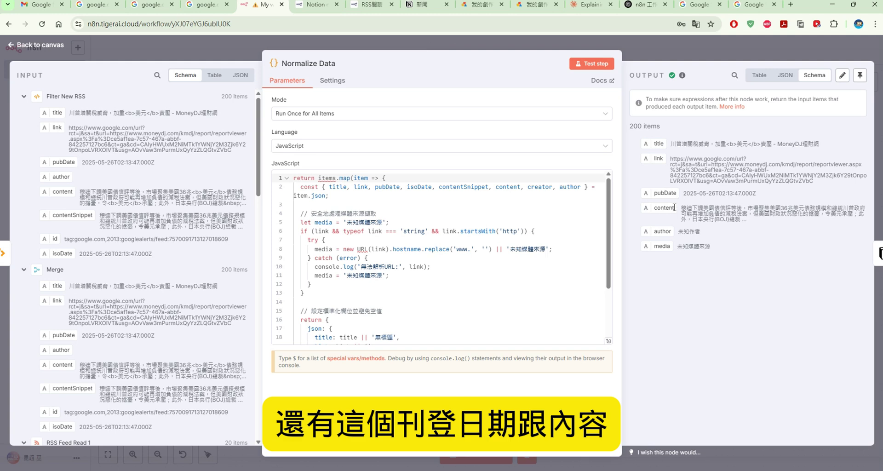
{"action": "left_click_drag", "start_coordinate": [672, 232], "coordinate": [671, 245]}
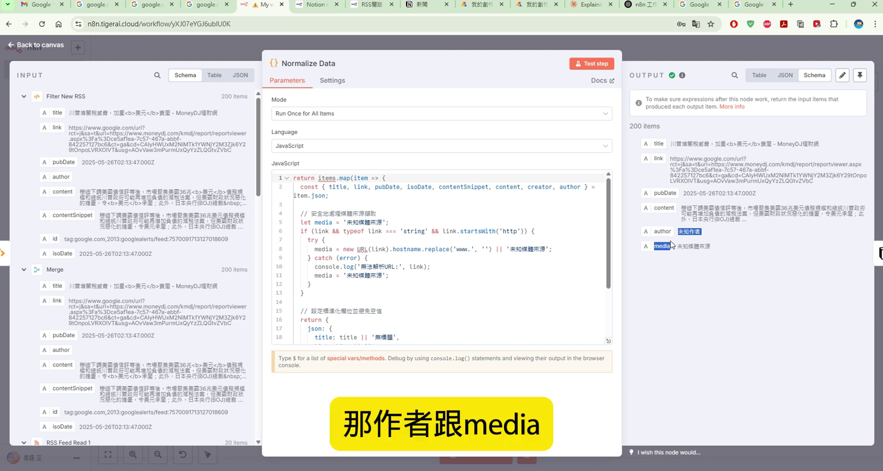
{"action": "left_click", "coordinate": [96, 5]}
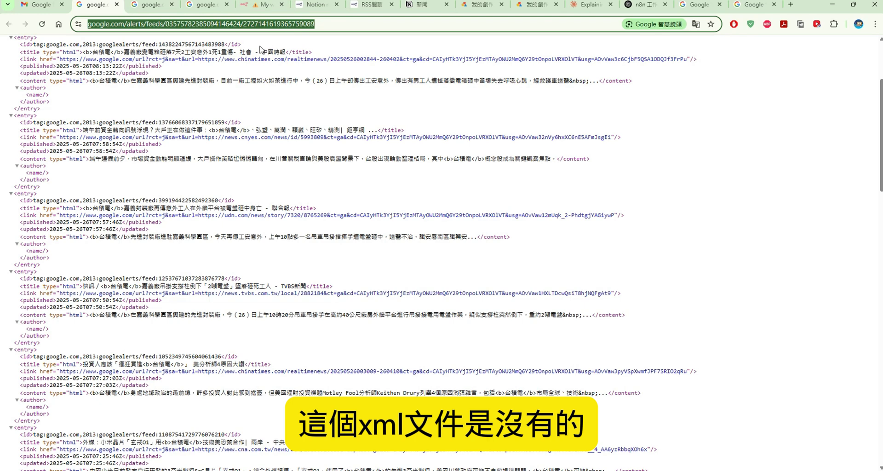
{"action": "left_click", "coordinate": [275, 6]}
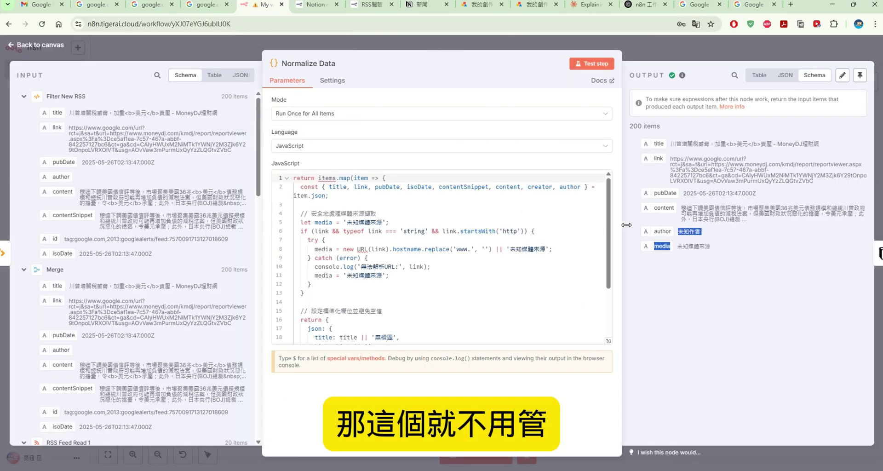
{"action": "left_click_drag", "start_coordinate": [677, 246], "coordinate": [682, 246]}
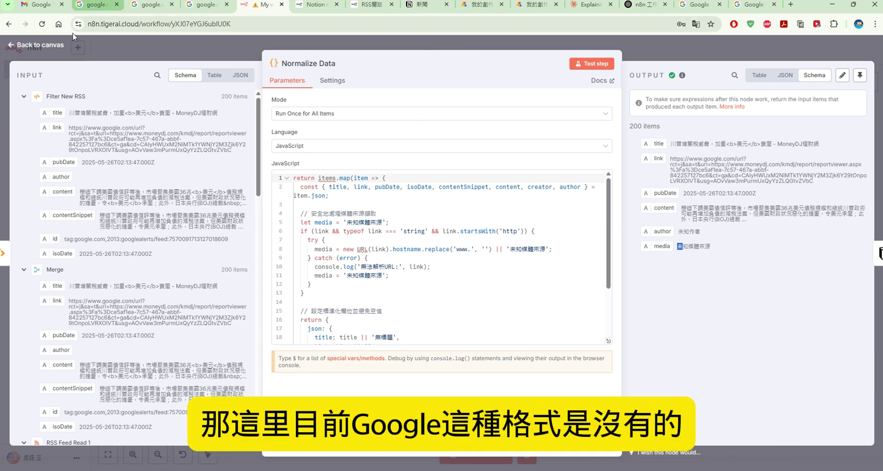
{"action": "left_click", "coordinate": [56, 50]}
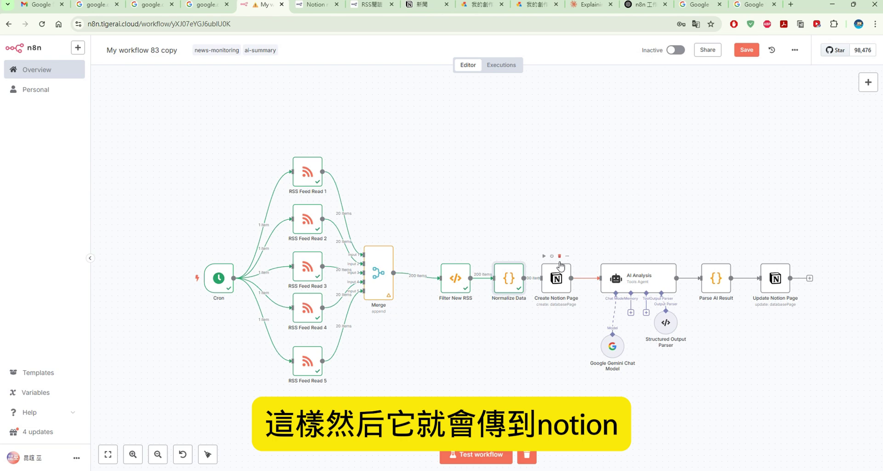
Step: Review the Create Notion Page node's settings, and read the AI Analysis prompt's JSON output format and its title and content inputs
{"action": "double_click", "coordinate": [557, 278]}
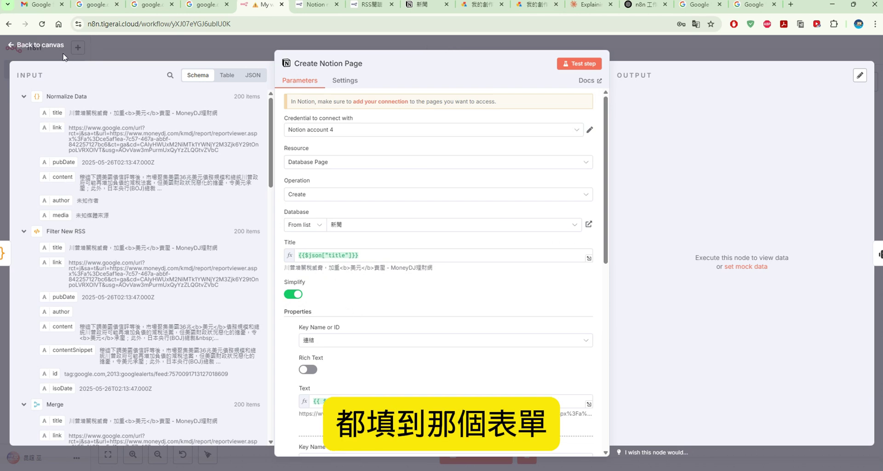
{"action": "left_click", "coordinate": [37, 45]}
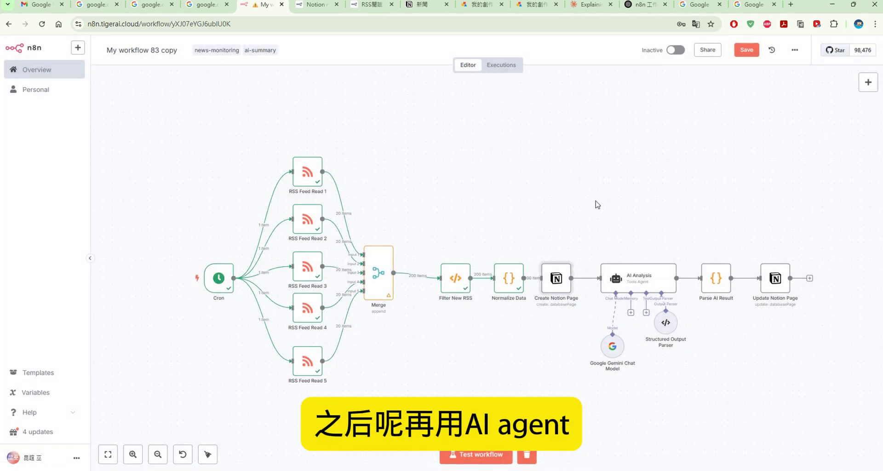
{"action": "double_click", "coordinate": [633, 278]}
{"action": "scroll", "coordinate": [535, 174], "scroll_direction": "down", "scroll_amount": 10}
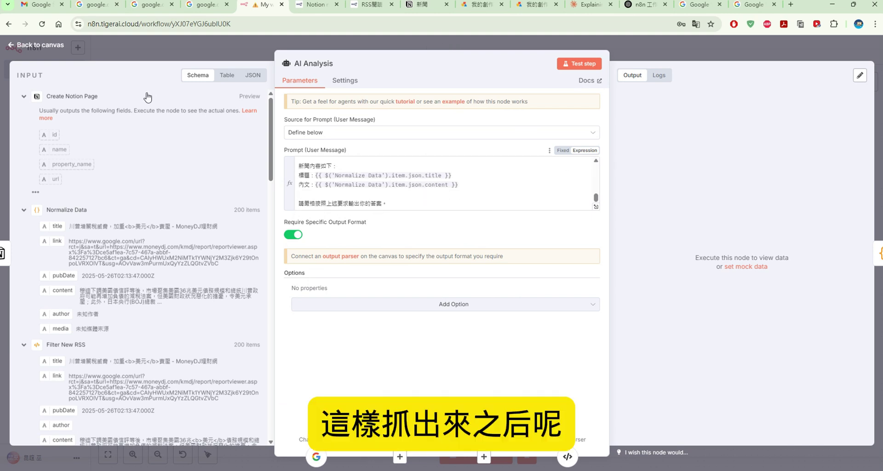
{"action": "scroll", "coordinate": [594, 179], "scroll_direction": "up", "scroll_amount": 5}
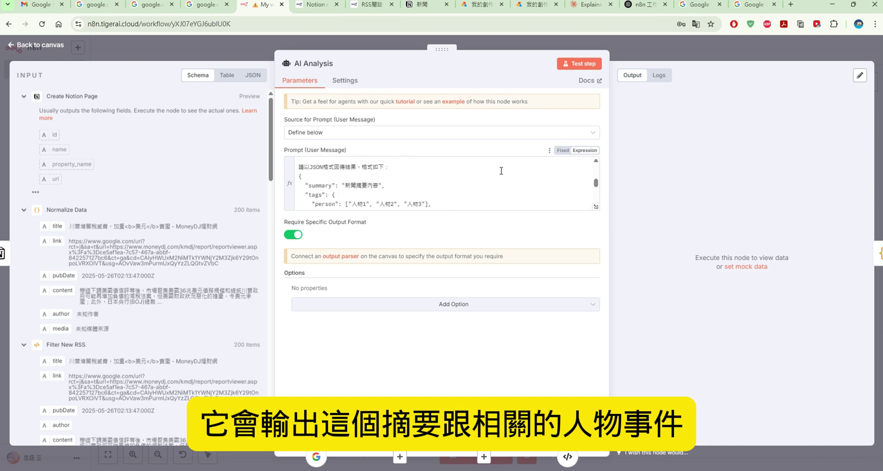
{"action": "scroll", "coordinate": [501, 171], "scroll_direction": "down", "scroll_amount": 5}
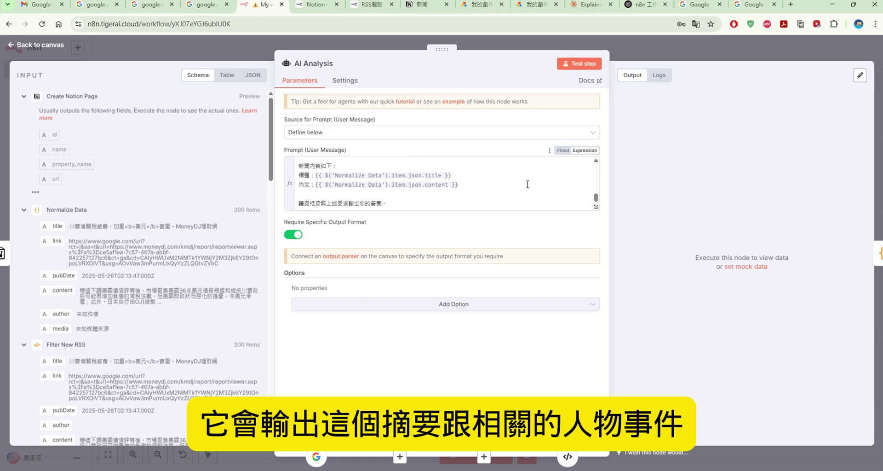
{"action": "scroll", "coordinate": [528, 184], "scroll_direction": "up", "scroll_amount": 3}
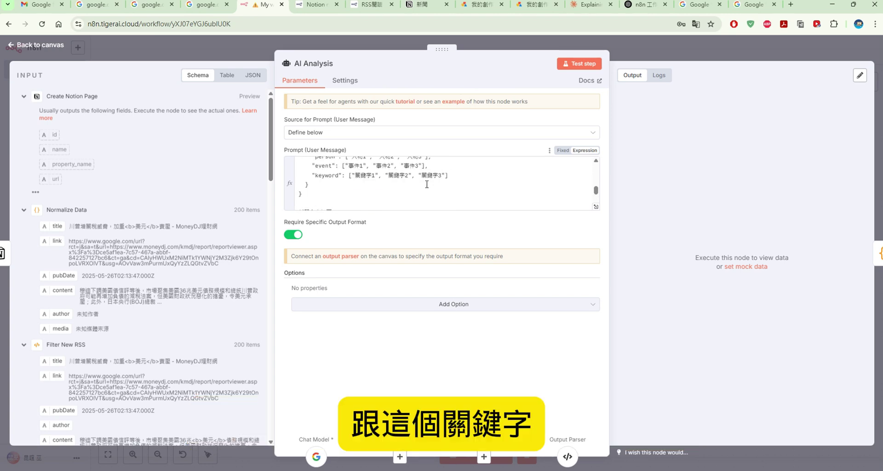
{"action": "left_click", "coordinate": [58, 47]}
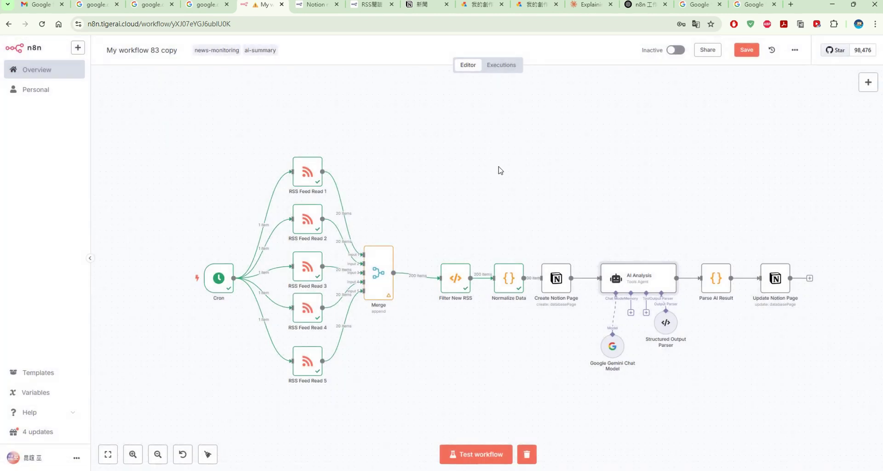
Step: Read through the Parse AI Result node's JavaScript, including its tag clean-up and the fields it returns
{"action": "double_click", "coordinate": [723, 281]}
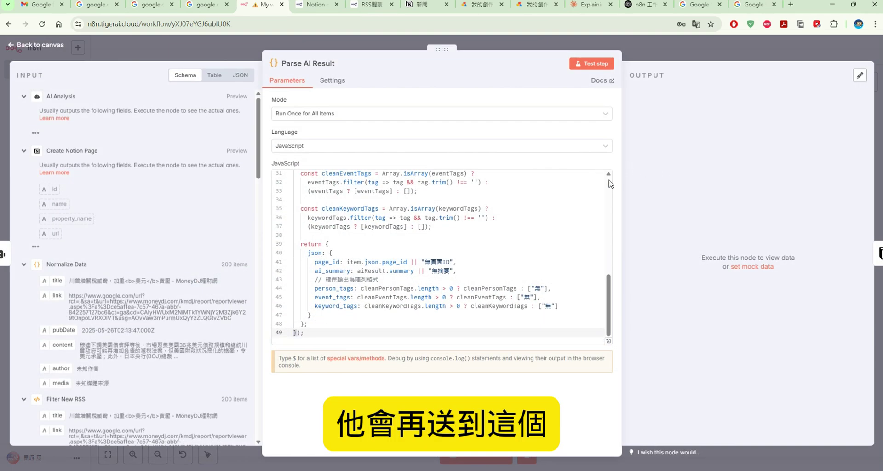
{"action": "scroll", "coordinate": [611, 184], "scroll_direction": "up", "scroll_amount": 10}
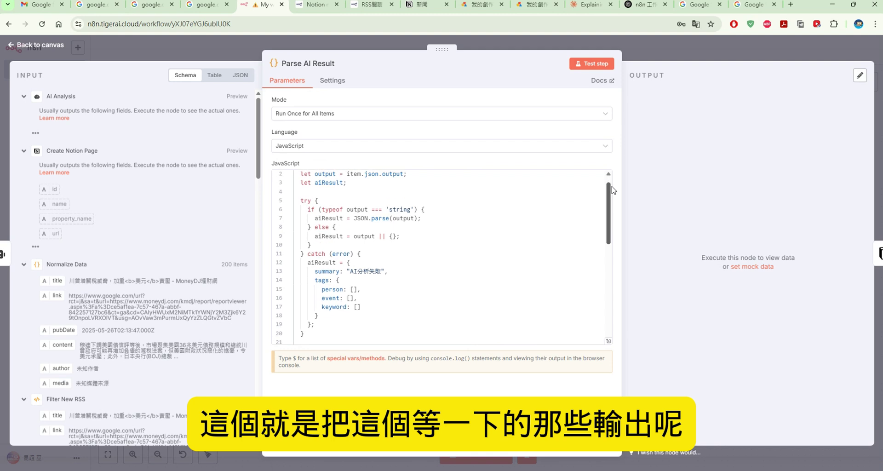
{"action": "scroll", "coordinate": [612, 190], "scroll_direction": "down", "scroll_amount": 10}
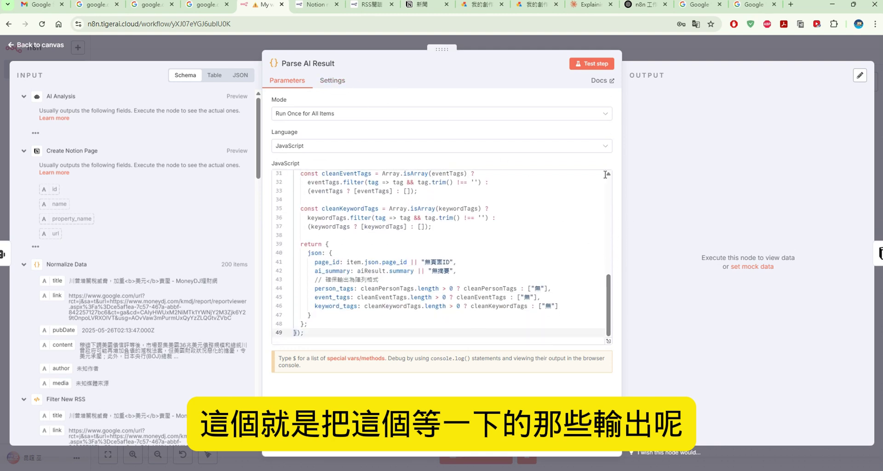
{"action": "scroll", "coordinate": [606, 183], "scroll_direction": "up", "scroll_amount": 6}
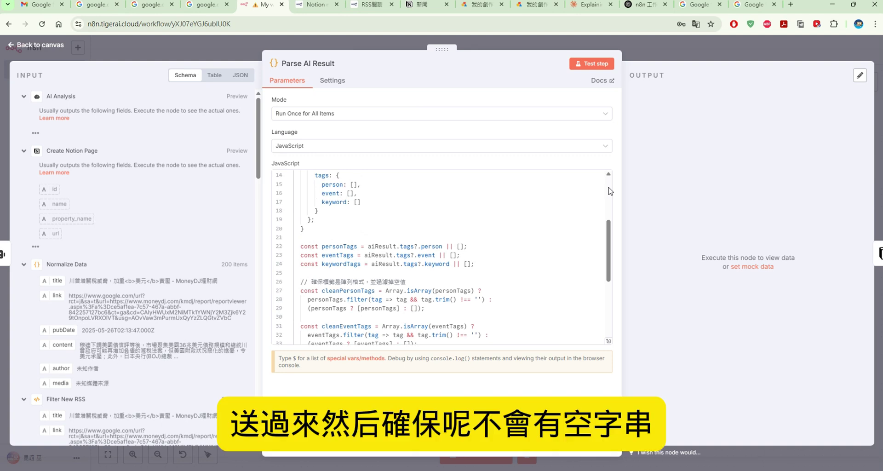
{"action": "scroll", "coordinate": [610, 193], "scroll_direction": "up", "scroll_amount": 5}
{"action": "scroll", "coordinate": [610, 230], "scroll_direction": "down", "scroll_amount": 5}
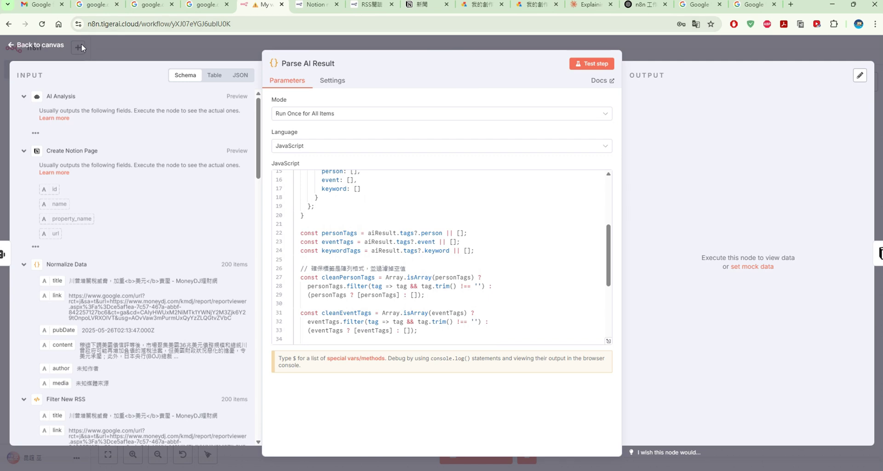
{"action": "left_click", "coordinate": [52, 45]}
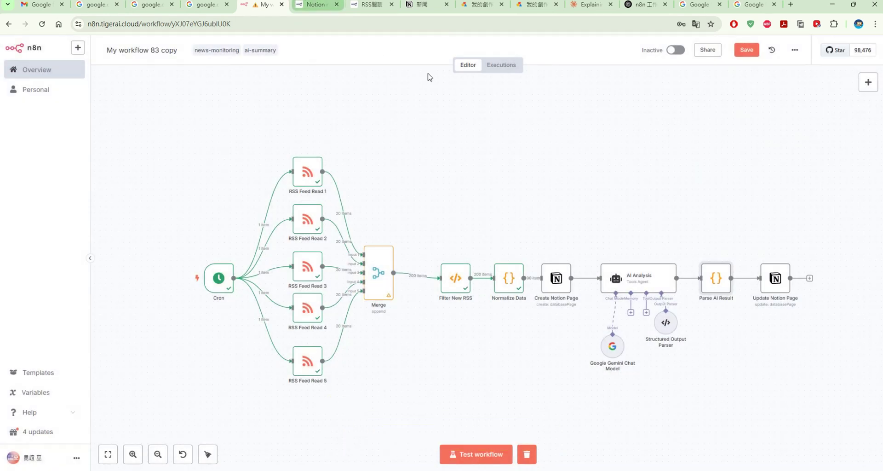
Step: Examine the Update Notion Page node's page ID and property mappings, and the Create Notion Page node that supplies the ID
{"action": "double_click", "coordinate": [775, 278]}
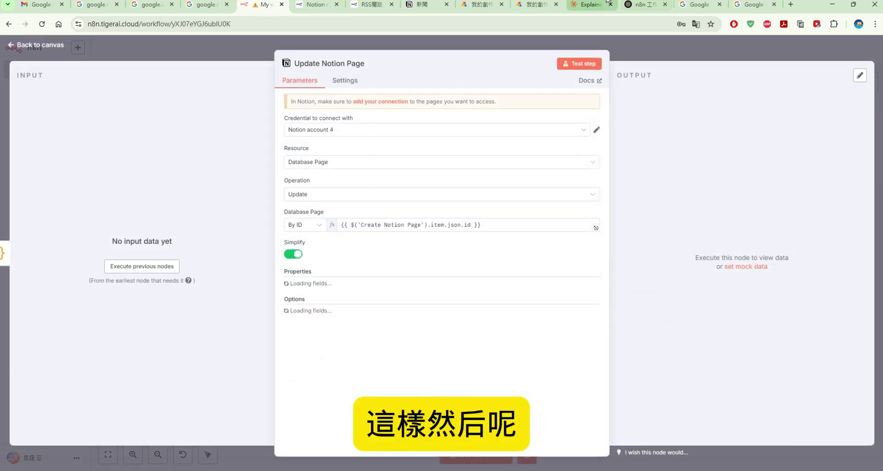
{"action": "scroll", "coordinate": [511, 147], "scroll_direction": "down", "scroll_amount": 3}
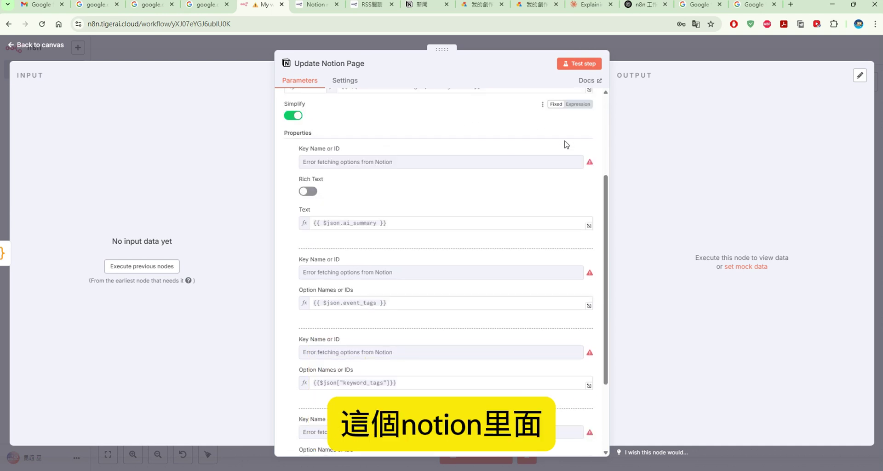
{"action": "left_click_drag", "start_coordinate": [606, 179], "coordinate": [101, 47]}
{"action": "left_click", "coordinate": [55, 47]}
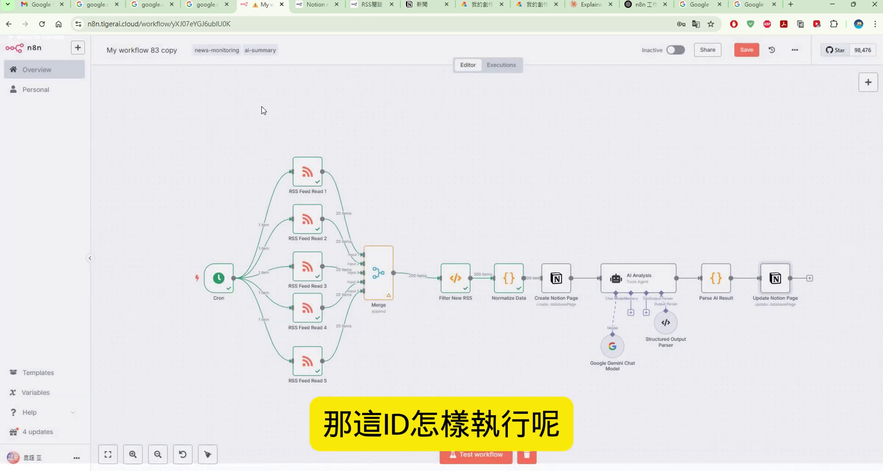
{"action": "double_click", "coordinate": [553, 282]}
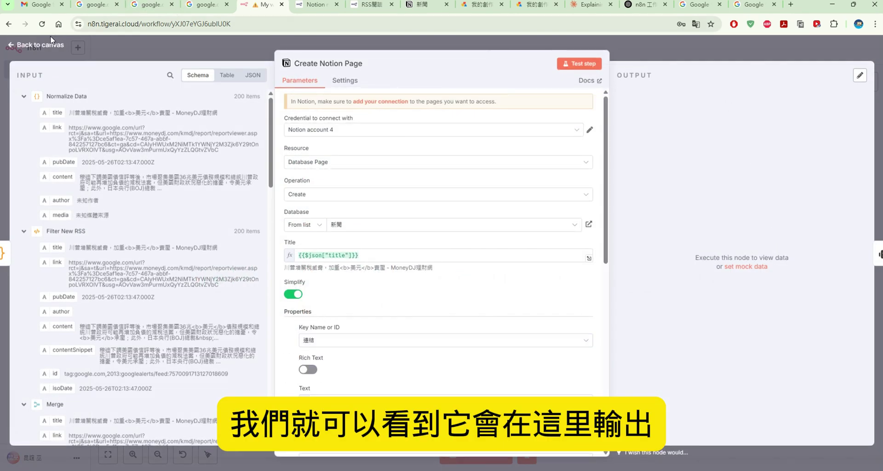
{"action": "left_click", "coordinate": [45, 48]}
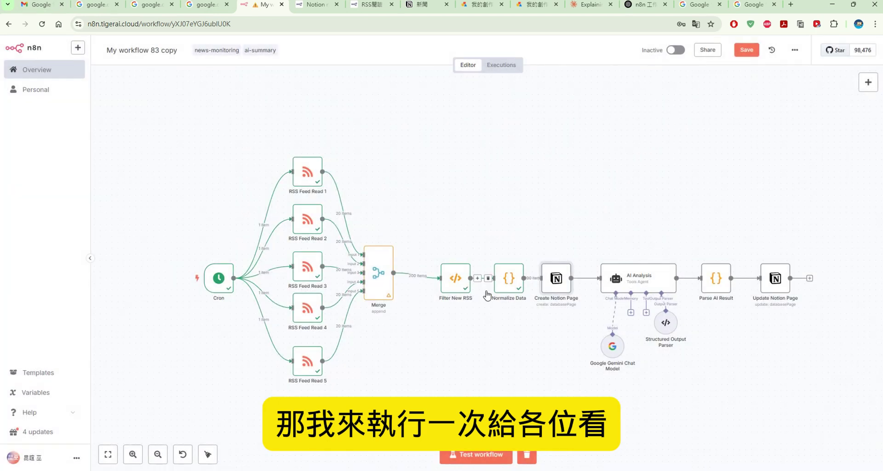
Step: Run a test of the whole workflow and inspect the page ID in the Create Notion Page node's output
{"action": "left_click", "coordinate": [477, 455]}
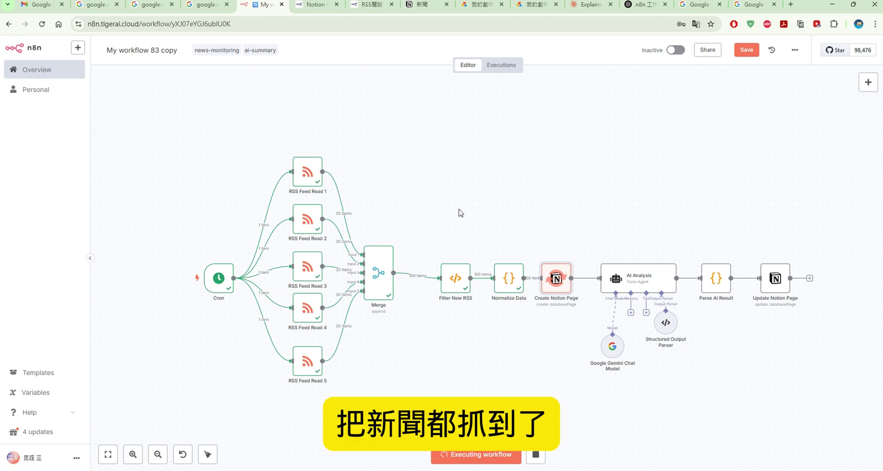
{"action": "double_click", "coordinate": [558, 279]}
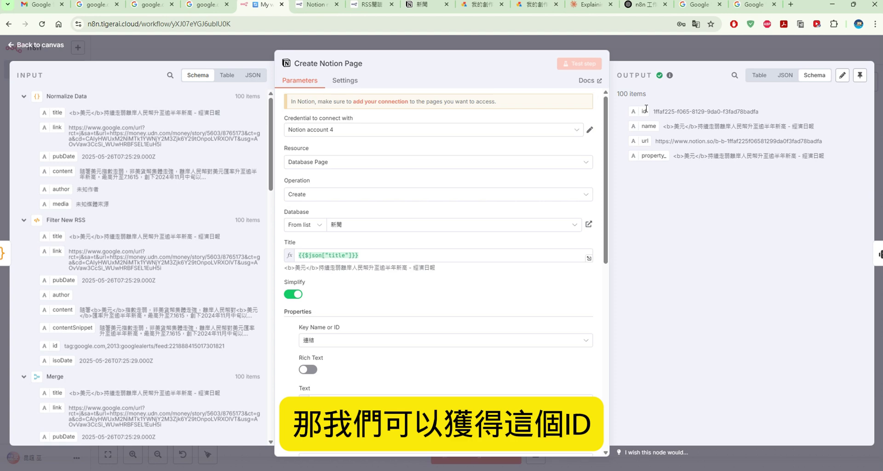
{"action": "left_click", "coordinate": [64, 44]}
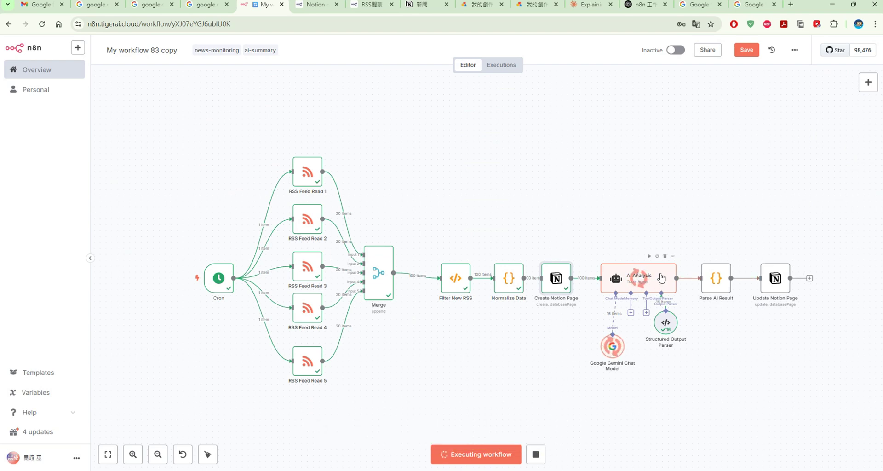
Step: Review the AI Analysis prompt's JSON output format and the input schema defined in the Structured Output Parser
{"action": "double_click", "coordinate": [661, 277]}
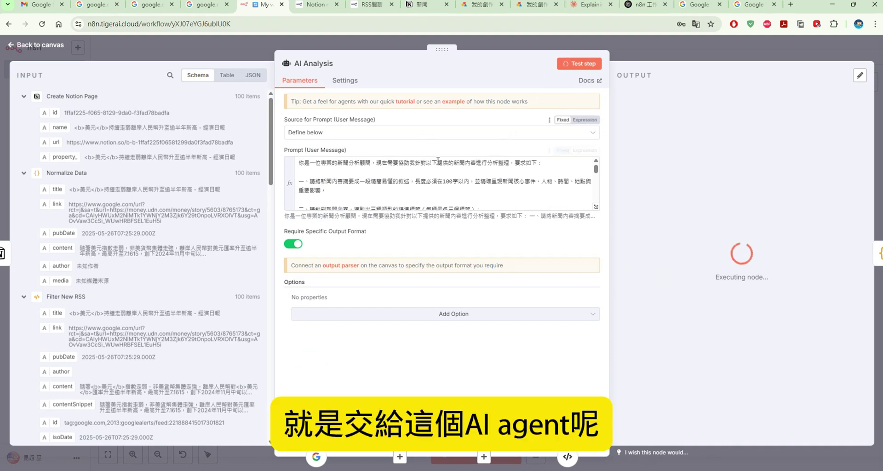
{"action": "scroll", "coordinate": [438, 161], "scroll_direction": "down", "scroll_amount": 5}
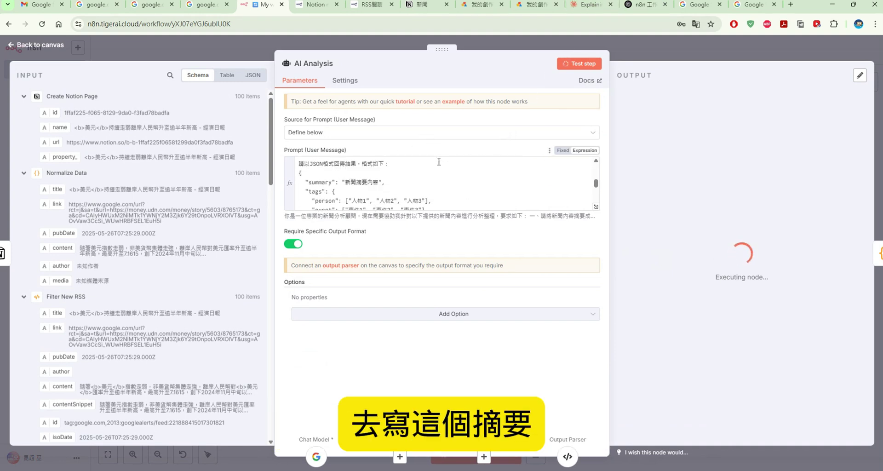
{"action": "scroll", "coordinate": [346, 184], "scroll_direction": "down", "scroll_amount": 2}
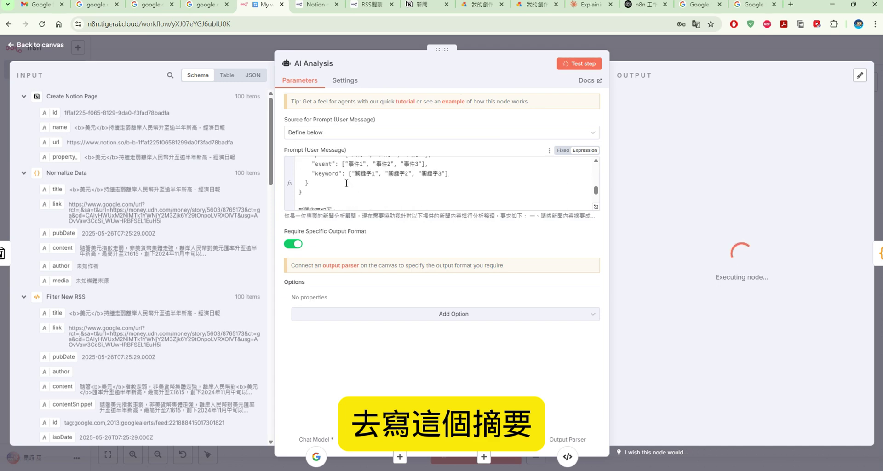
{"action": "scroll", "coordinate": [346, 184], "scroll_direction": "up", "scroll_amount": 2}
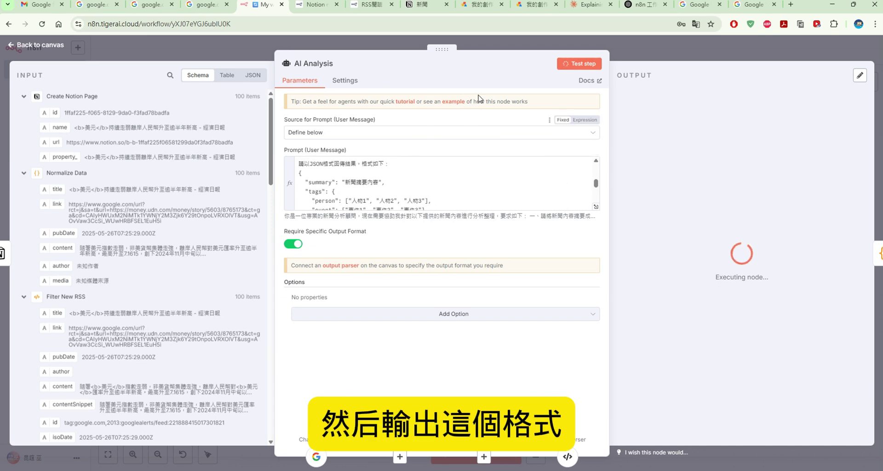
{"action": "left_click", "coordinate": [64, 45]}
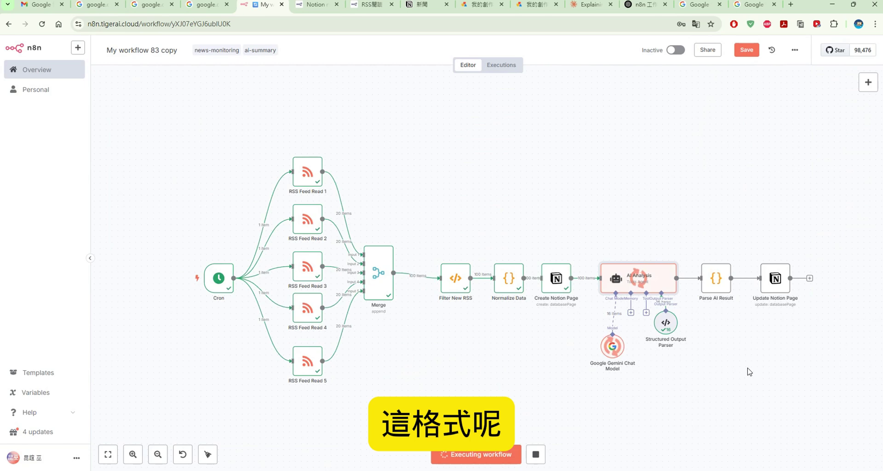
{"action": "double_click", "coordinate": [665, 323]}
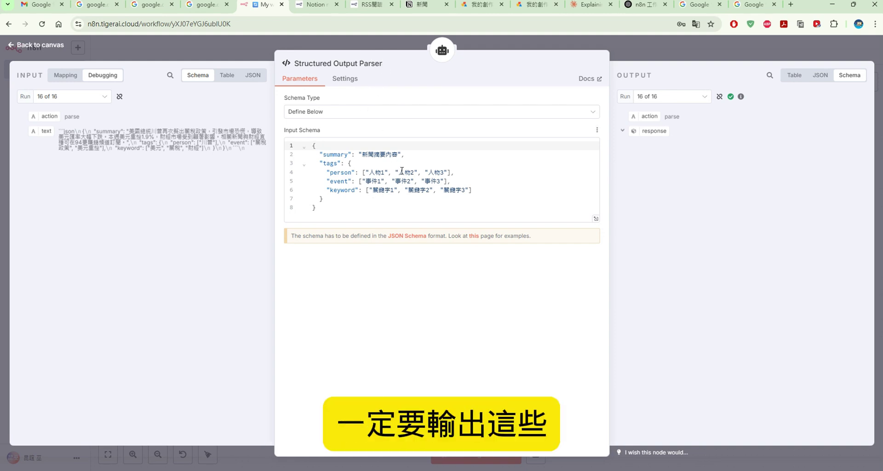
{"action": "left_click", "coordinate": [45, 42]}
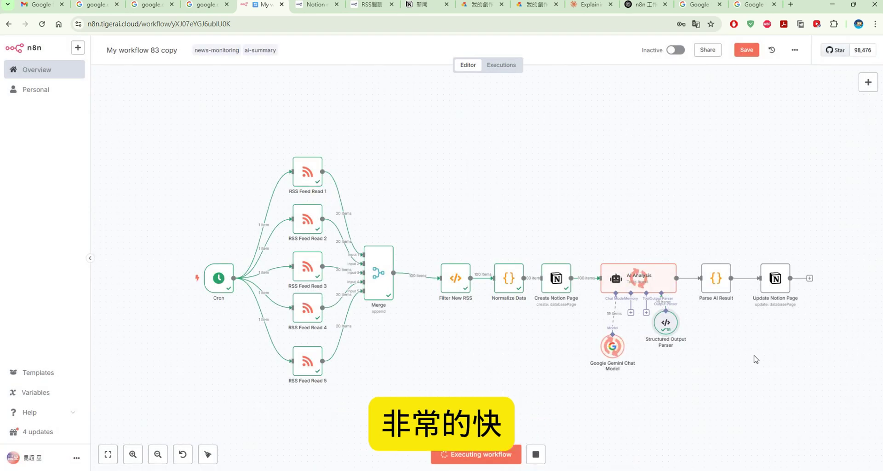
Step: Inspect the AI Analysis node's output tags and summary, and the Parse AI Result node's output and tag clean-up code
{"action": "double_click", "coordinate": [664, 287]}
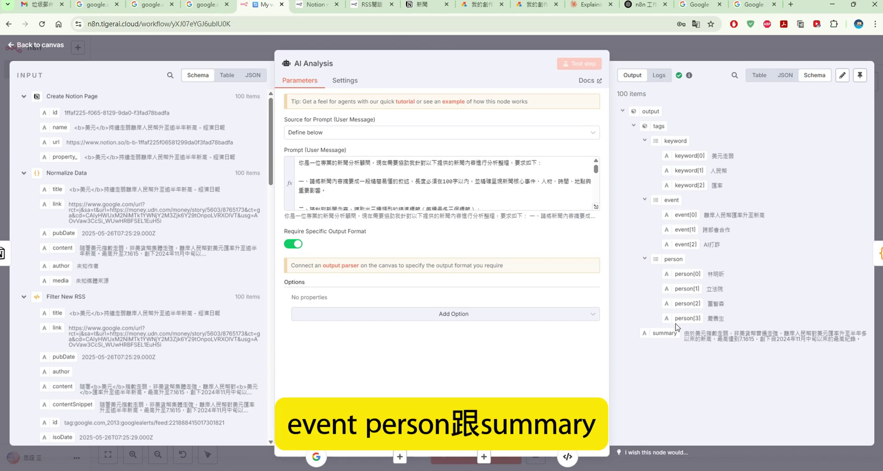
{"action": "left_click", "coordinate": [87, 50]}
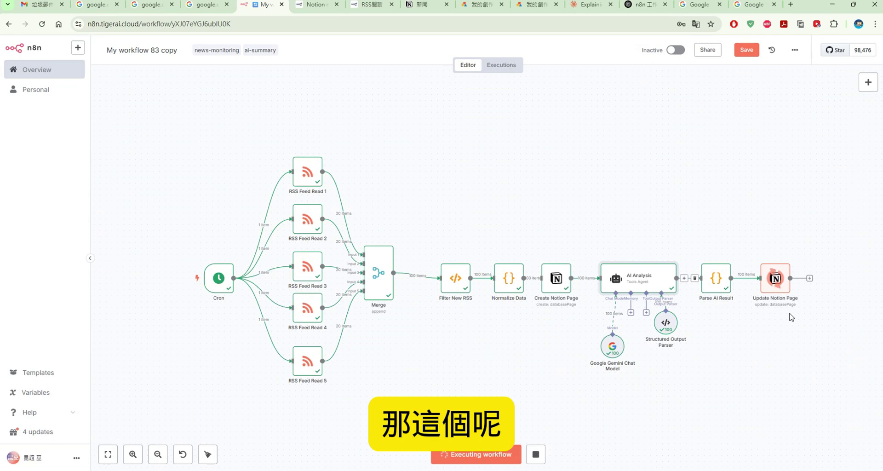
{"action": "double_click", "coordinate": [716, 277]}
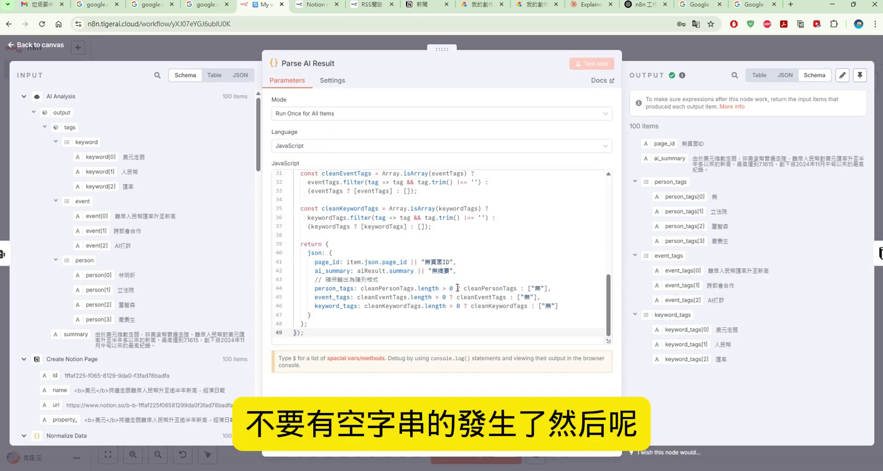
{"action": "scroll", "coordinate": [486, 225], "scroll_direction": "up", "scroll_amount": 2}
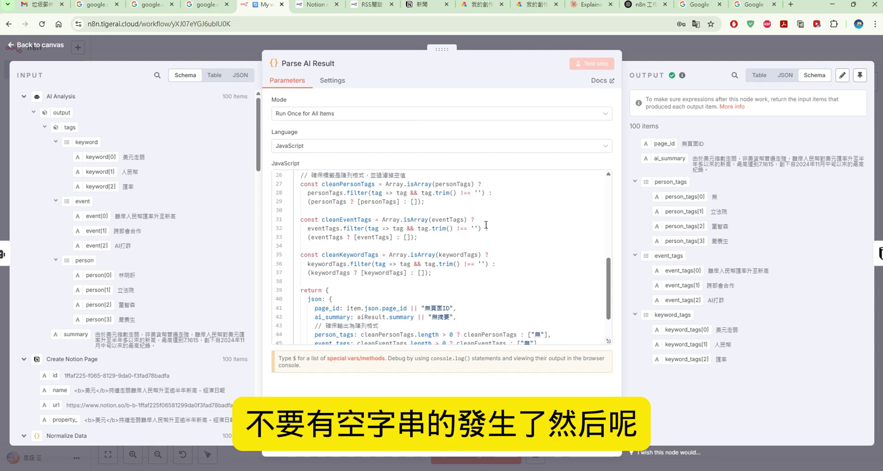
{"action": "scroll", "coordinate": [486, 225], "scroll_direction": "up", "scroll_amount": 4}
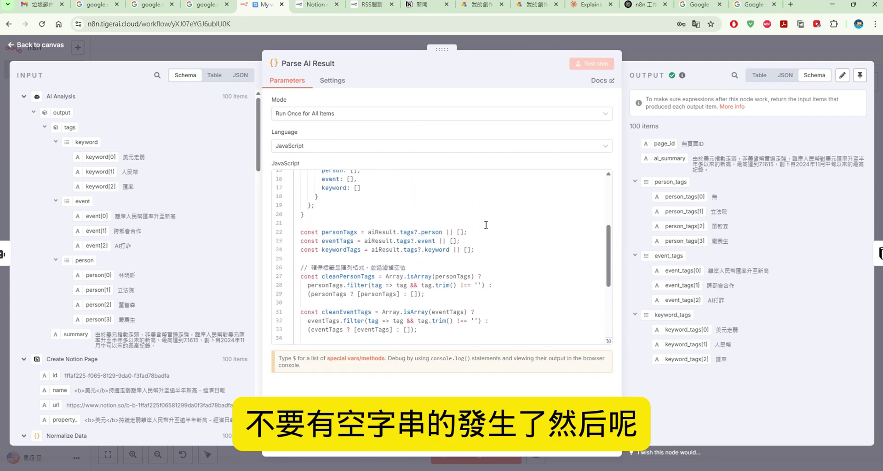
{"action": "scroll", "coordinate": [486, 225], "scroll_direction": "up", "scroll_amount": 2}
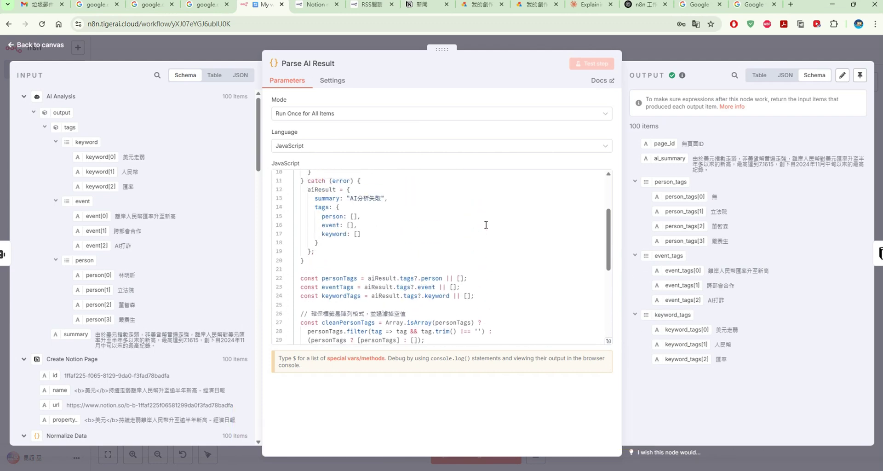
{"action": "left_click", "coordinate": [32, 45]}
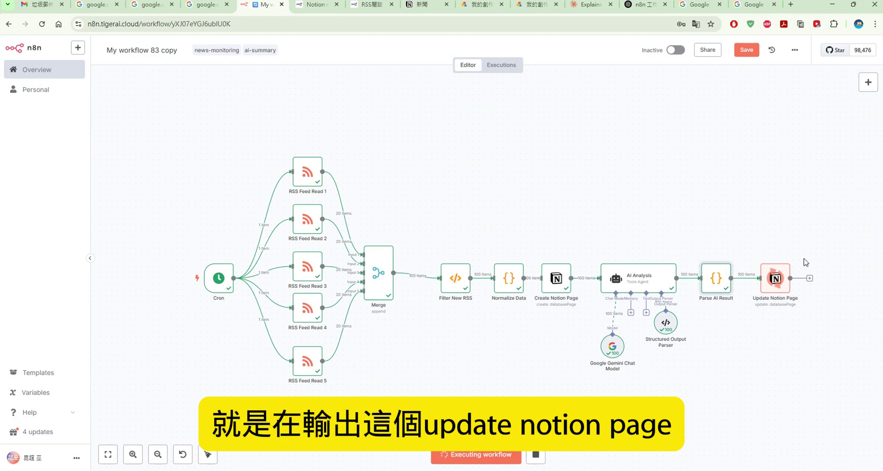
Step: Review the Update Notion Page node's inputs and page ID, and check the rows of the 新聞 database in Notion
{"action": "double_click", "coordinate": [776, 286]}
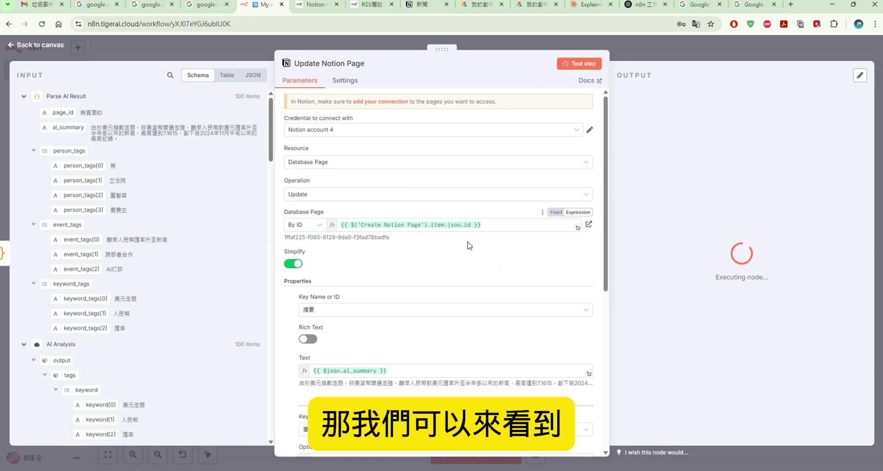
{"action": "scroll", "coordinate": [213, 154], "scroll_direction": "down", "scroll_amount": 8}
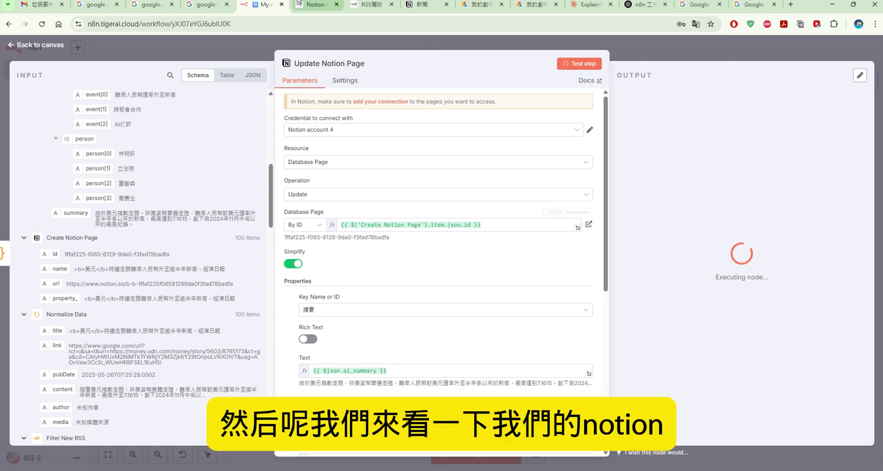
{"action": "left_click", "coordinate": [413, 5]}
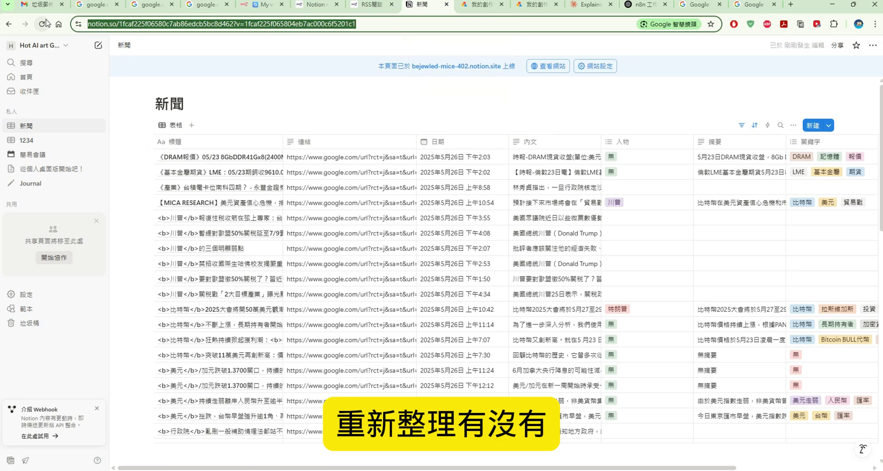
{"action": "left_click", "coordinate": [329, 183]}
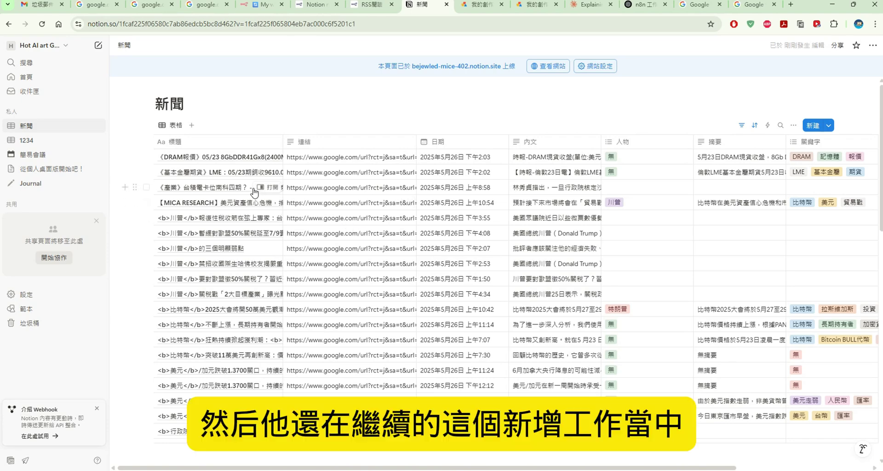
{"action": "scroll", "coordinate": [238, 217], "scroll_direction": "down", "scroll_amount": 1}
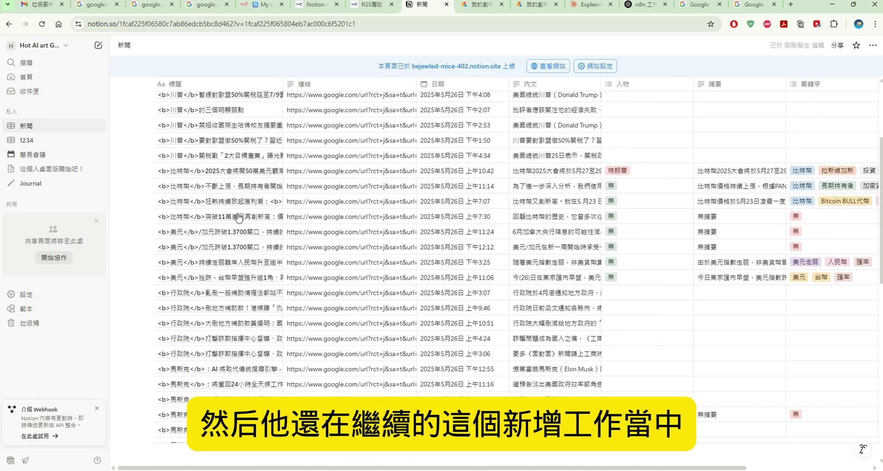
{"action": "scroll", "coordinate": [249, 214], "scroll_direction": "down", "scroll_amount": 4}
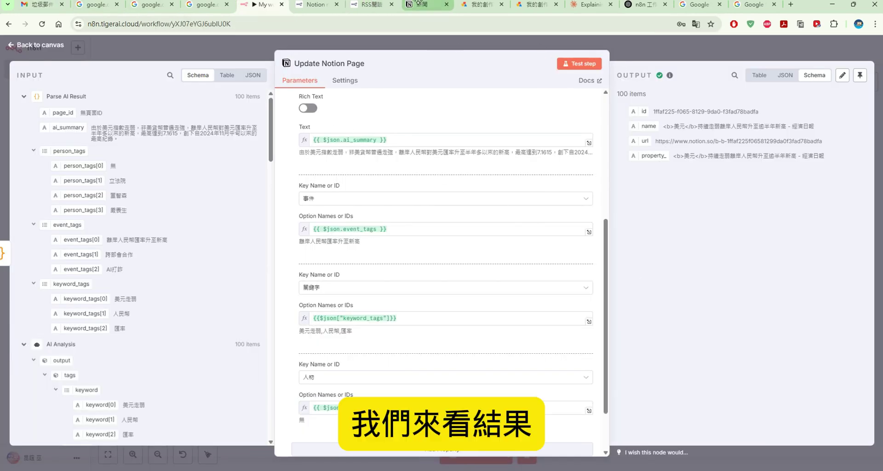
Step: Look through the people, summary and keyword columns of Notion's 新聞 database after the run, and return to the n8n workflow
{"action": "left_click", "coordinate": [408, 4]}
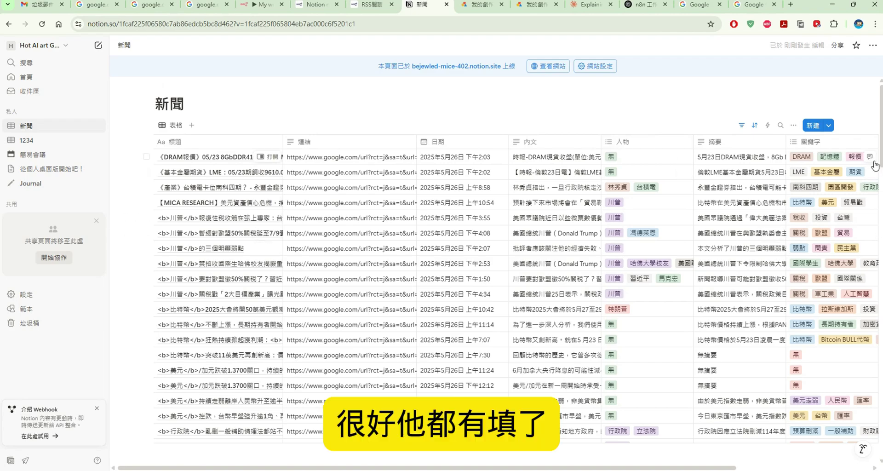
{"action": "scroll", "coordinate": [881, 153], "scroll_direction": "down", "scroll_amount": 15}
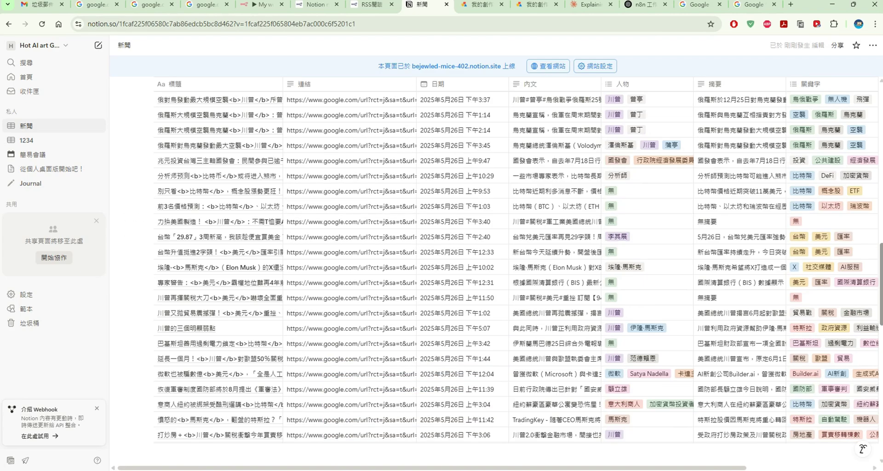
{"action": "scroll", "coordinate": [519, 266], "scroll_direction": "down", "scroll_amount": 3}
{"action": "left_click", "coordinate": [263, 4]}
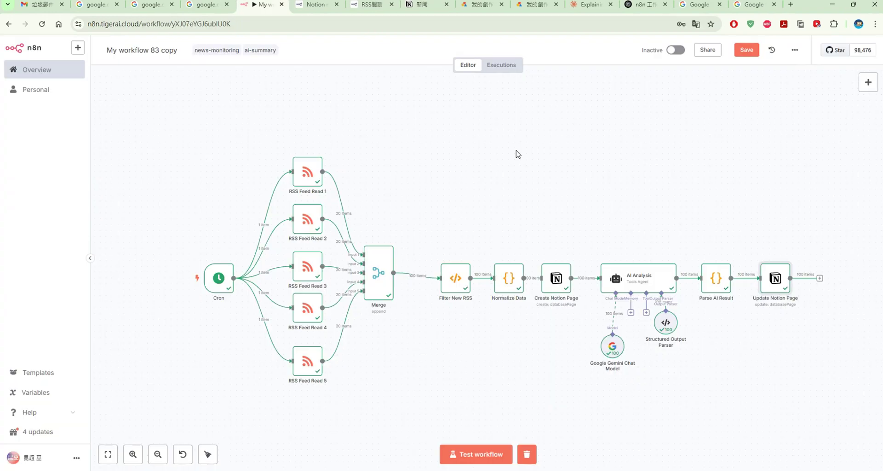